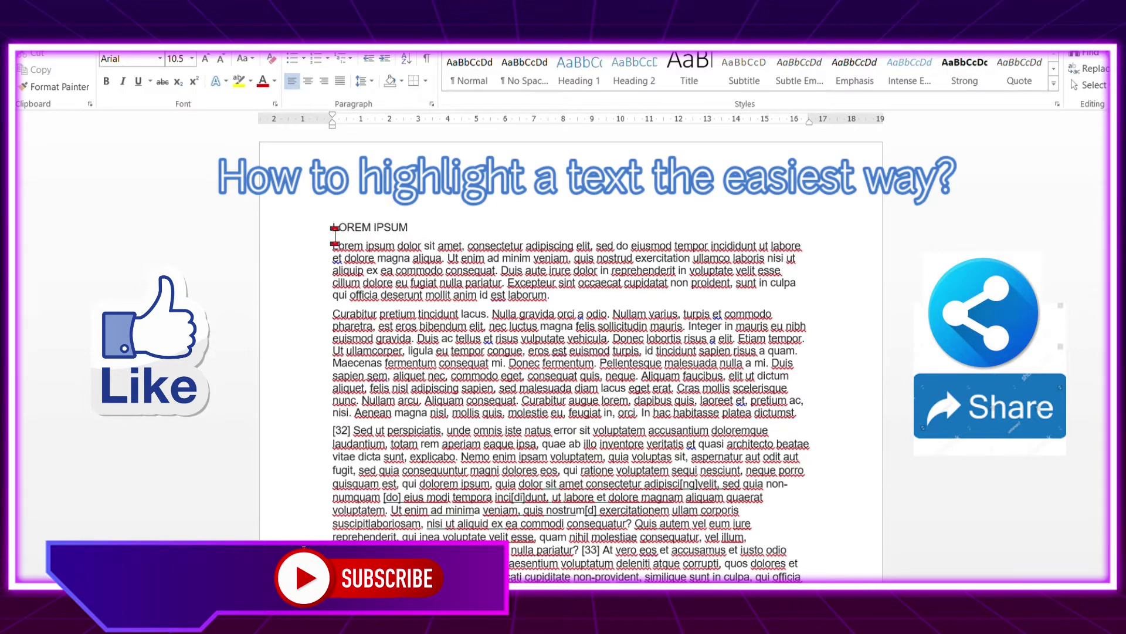
Step: Practise selecting the LOREM IPSUM heading and the word LOREM, clearing each selection
left_click_drag(334, 228, 408, 230)
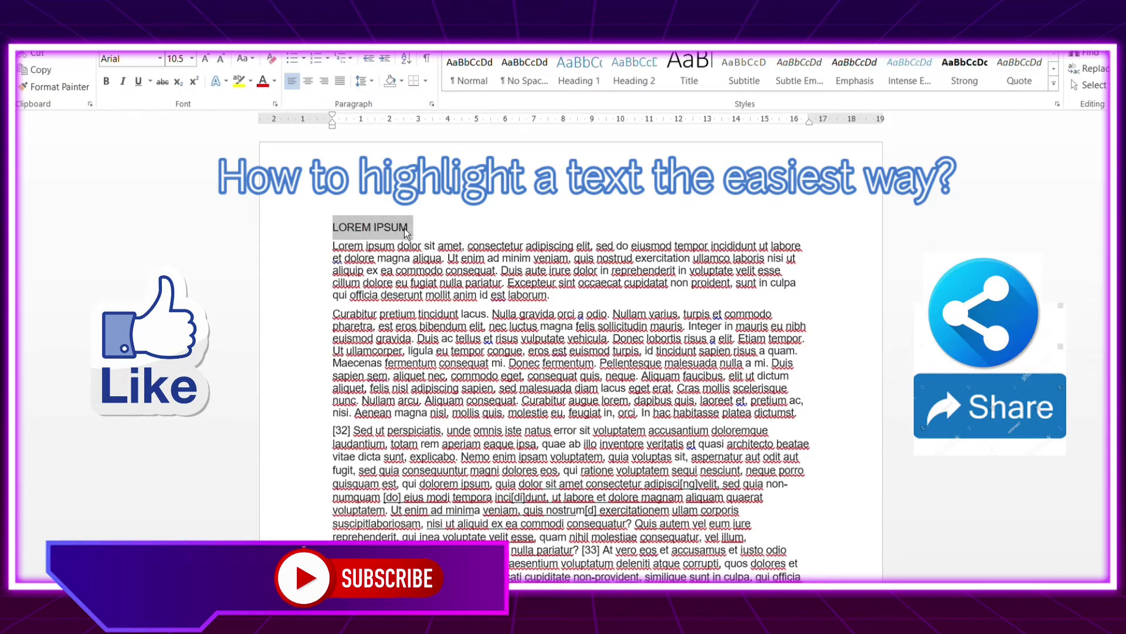
left_click(445, 259)
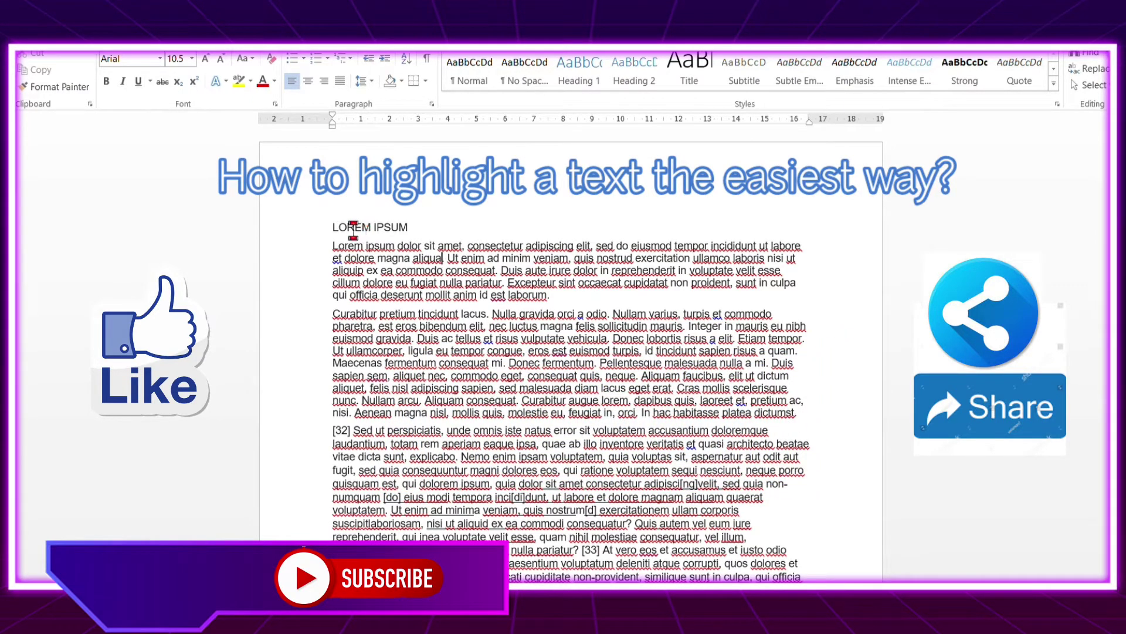
left_click_drag(337, 230, 380, 234)
left_click(369, 264)
double_click(358, 229)
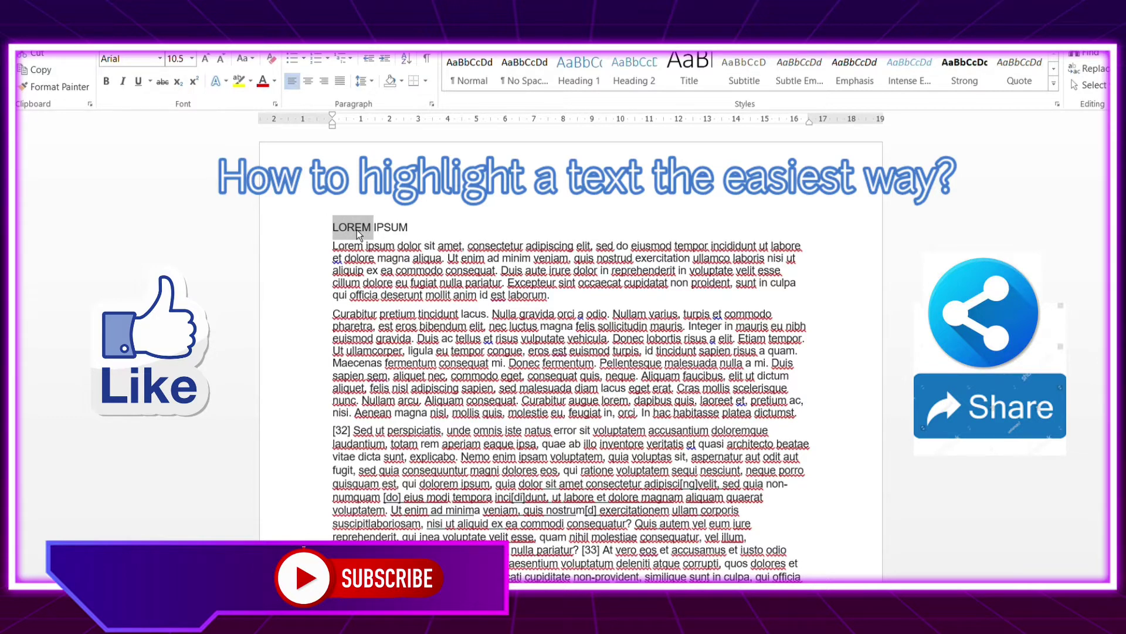
left_click(409, 283)
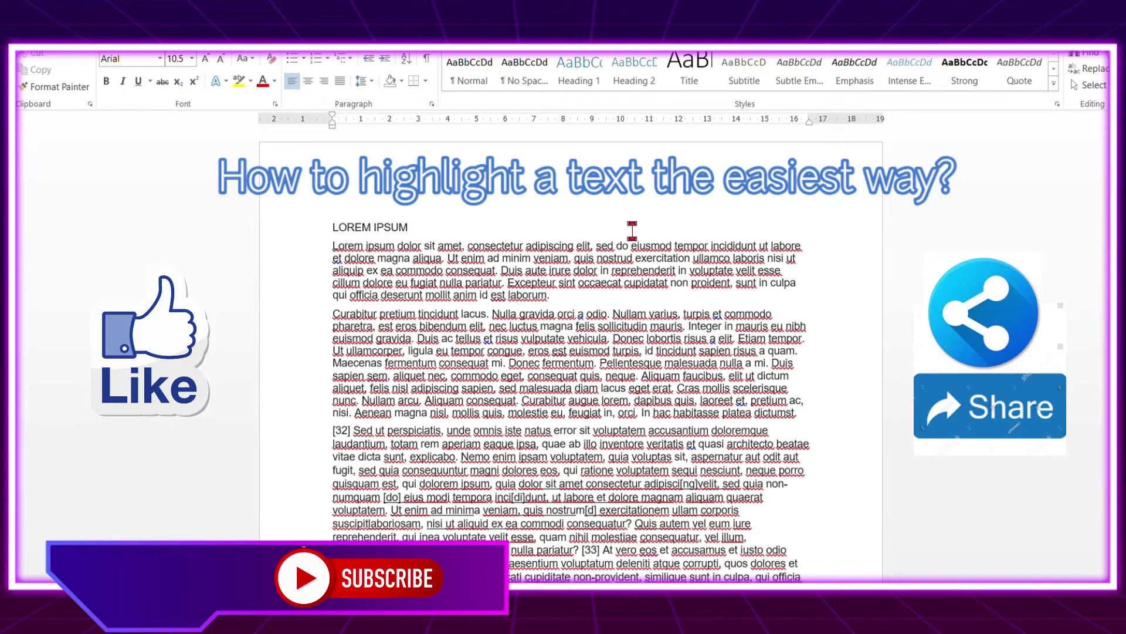
Step: Select a whole line with Shift+Home, then triple-click to select the heading line
left_click(789, 246)
key("shift+Home")
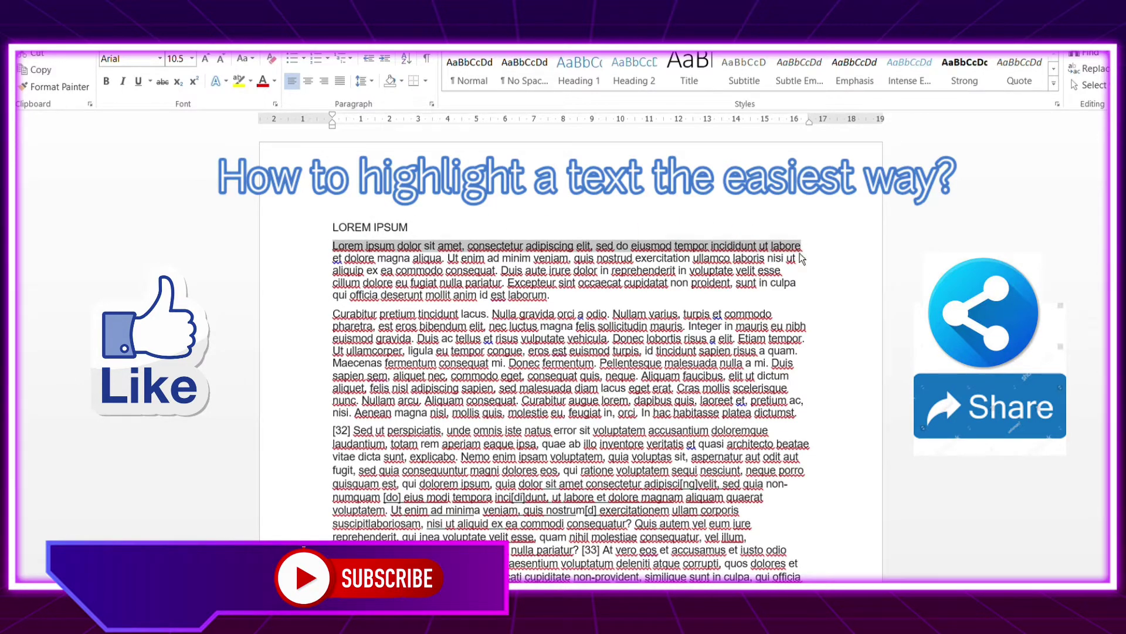
left_click(356, 227)
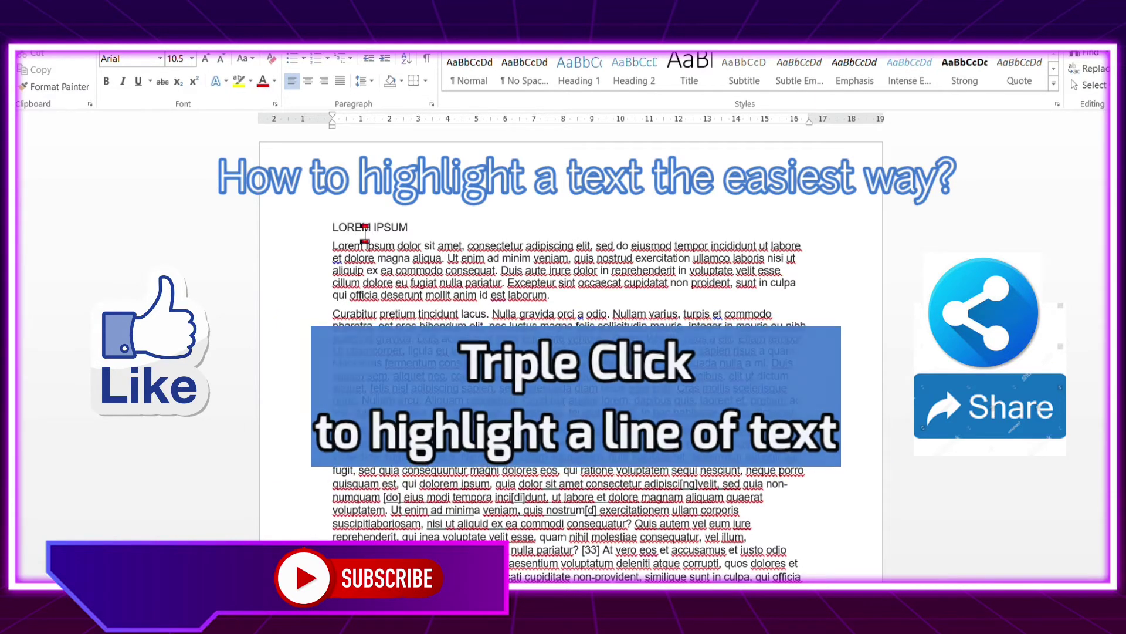
triple_click(364, 229)
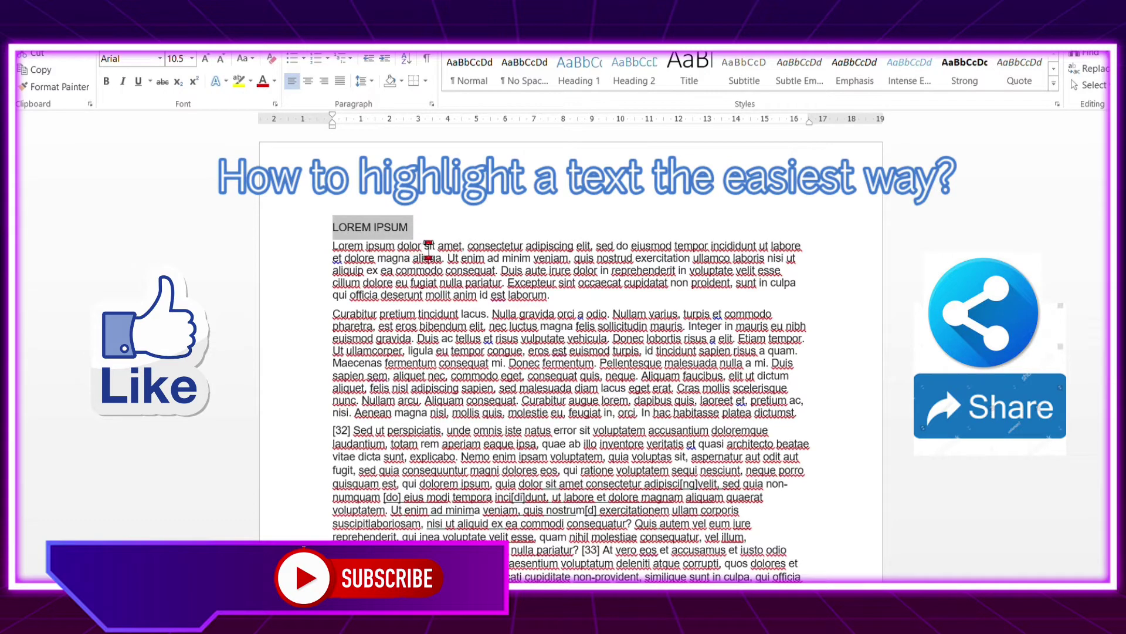
Step: Practise selecting the first paragraph and the words 'sit' and 'ipsum', then deselect
triple_click(430, 246)
double_click(430, 246)
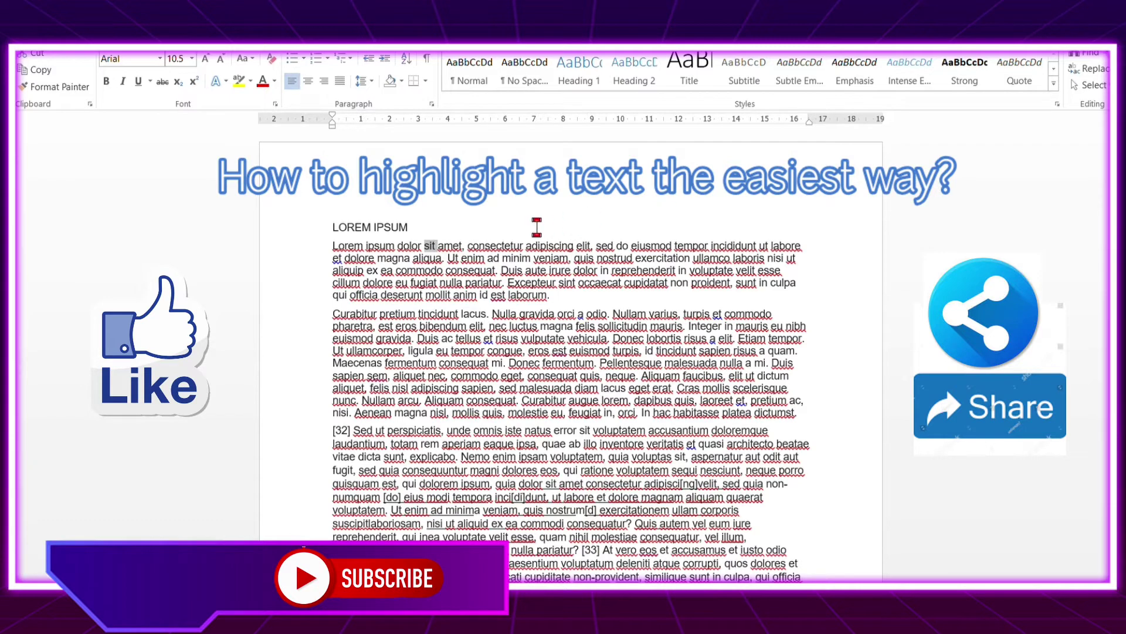
double_click(383, 246)
triple_click(391, 257)
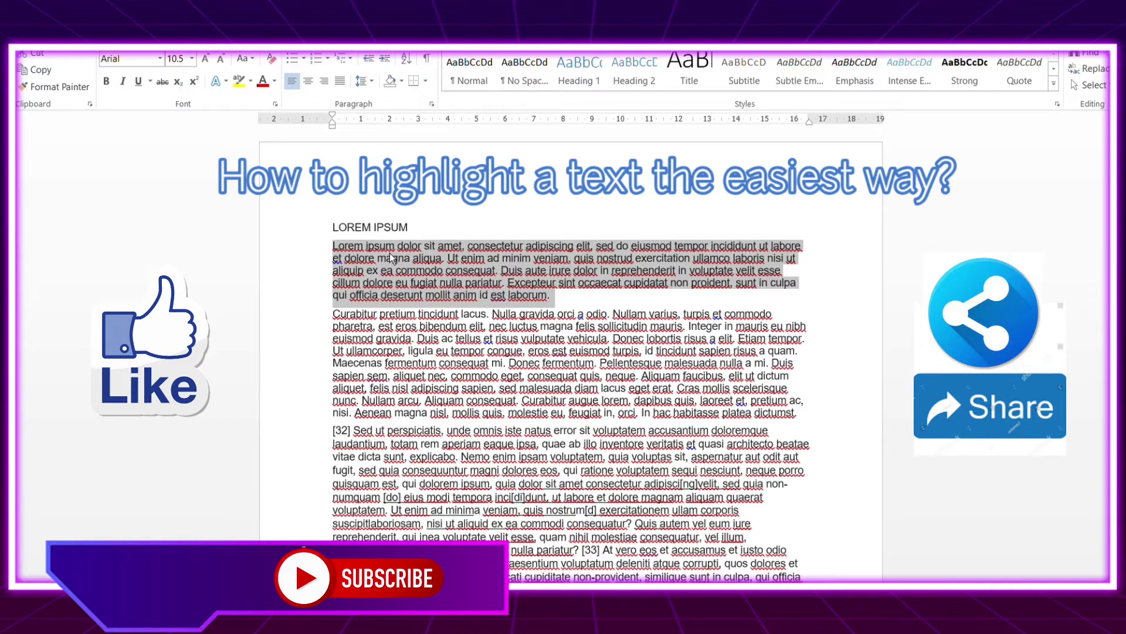
left_click(739, 194)
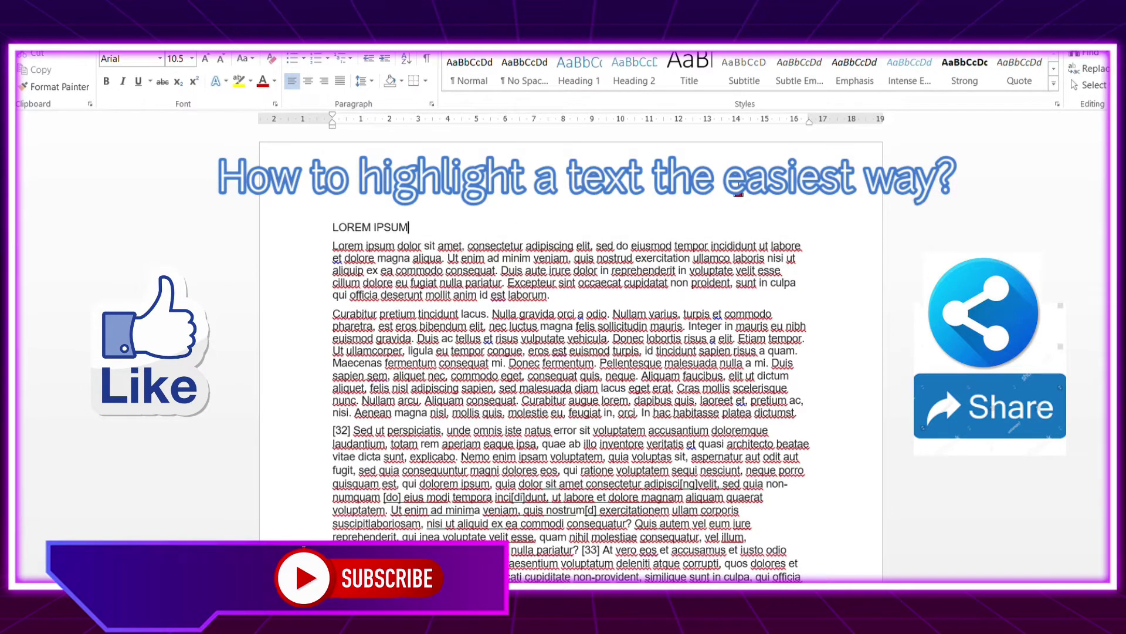
triple_click(521, 258)
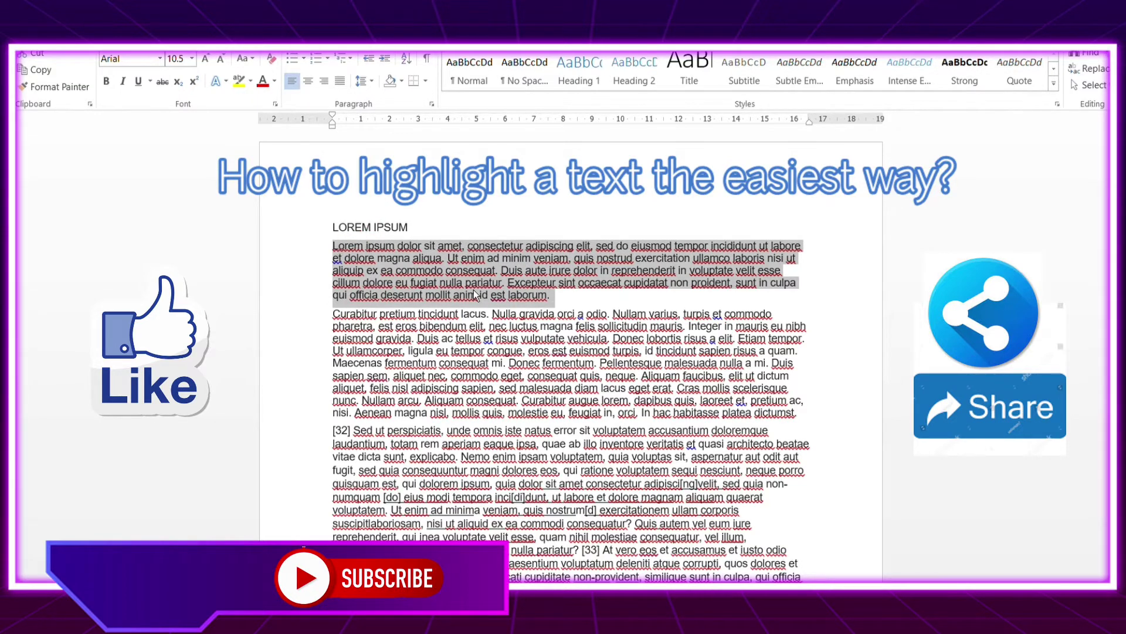
left_click(418, 247)
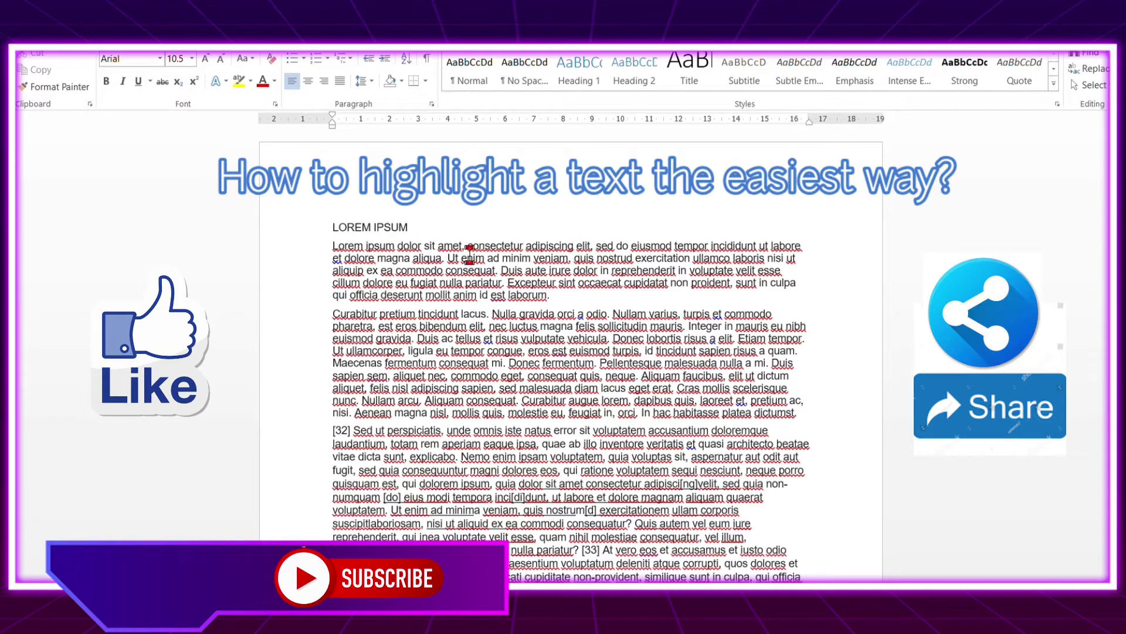
Step: Select the first word 'Lorem' and extend the selection with Shift+arrow keys
double_click(355, 250)
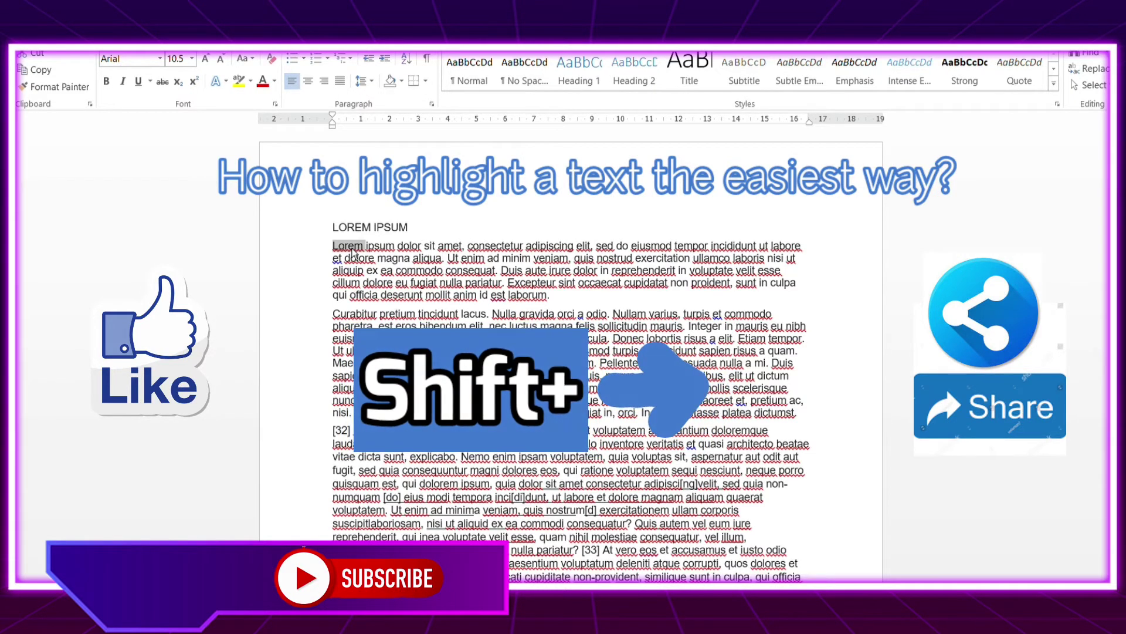
key("shift+Right")
key("shift+Right")
key("shift+Right")
key("shift+Right")
key("shift+Right")
key("shift+Right")
key("shift+Right")
key("shift+Right")
key("shift+Right")
key("shift+Right")
key("shift+Right")
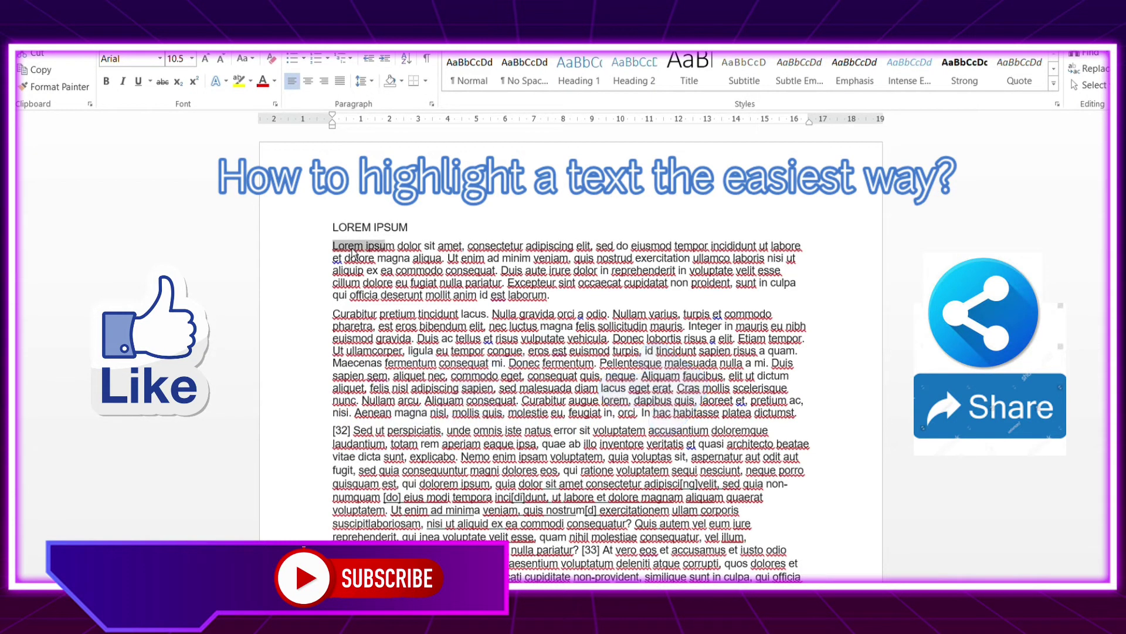
key("shift+Right")
key("shift+Right")
key("shift+Right")
key("shift+Right")
key("shift+Right")
key("shift+Right")
key("shift+Right")
key("shift+Right")
key("shift+Right")
key("shift+Right")
key("shift+Right")
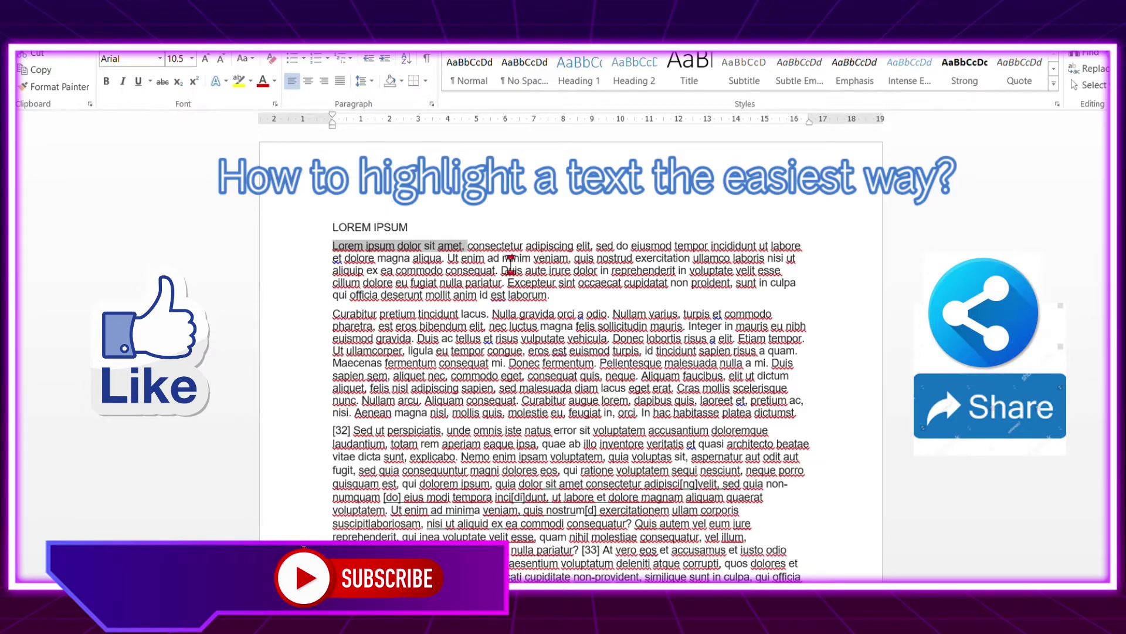
left_click(464, 252)
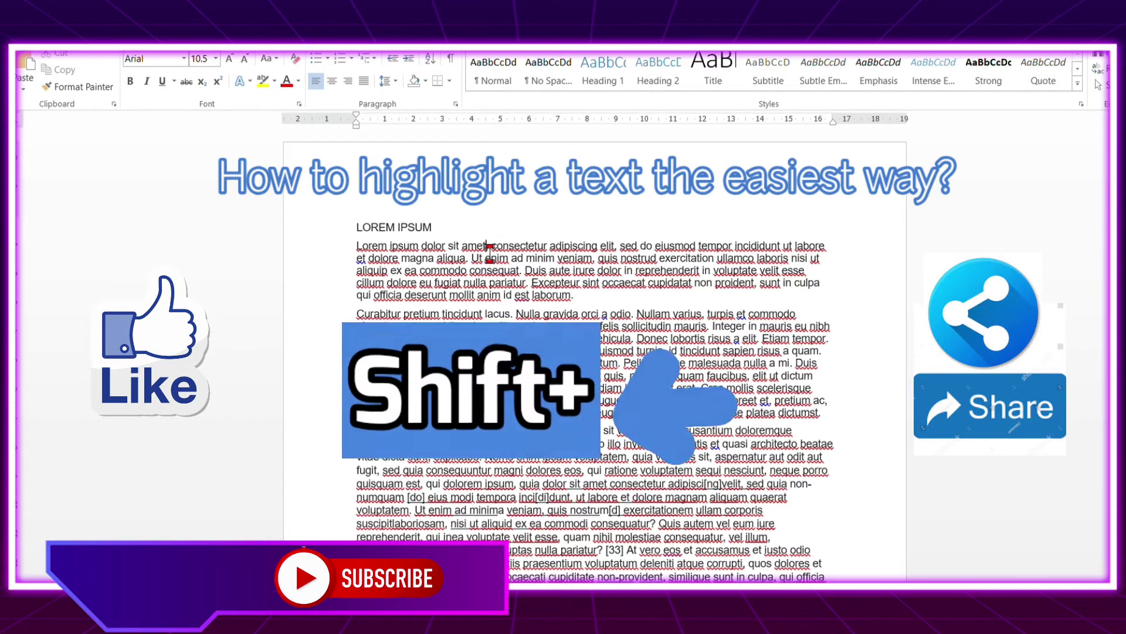
key("shift+Left")
key("shift+Left")
key("shift+Left")
key("shift+Left")
key("shift+Left")
key("shift+Left")
key("shift+Left")
key("shift+Left")
key("shift+Left")
key("shift+Left")
key("shift+Left")
key("shift+Left")
key("shift+Left")
key("shift+Left")
key("shift+Left")
key("shift+Left")
key("shift+Left")
key("shift+Left")
key("shift+Left")
key("shift+Left")
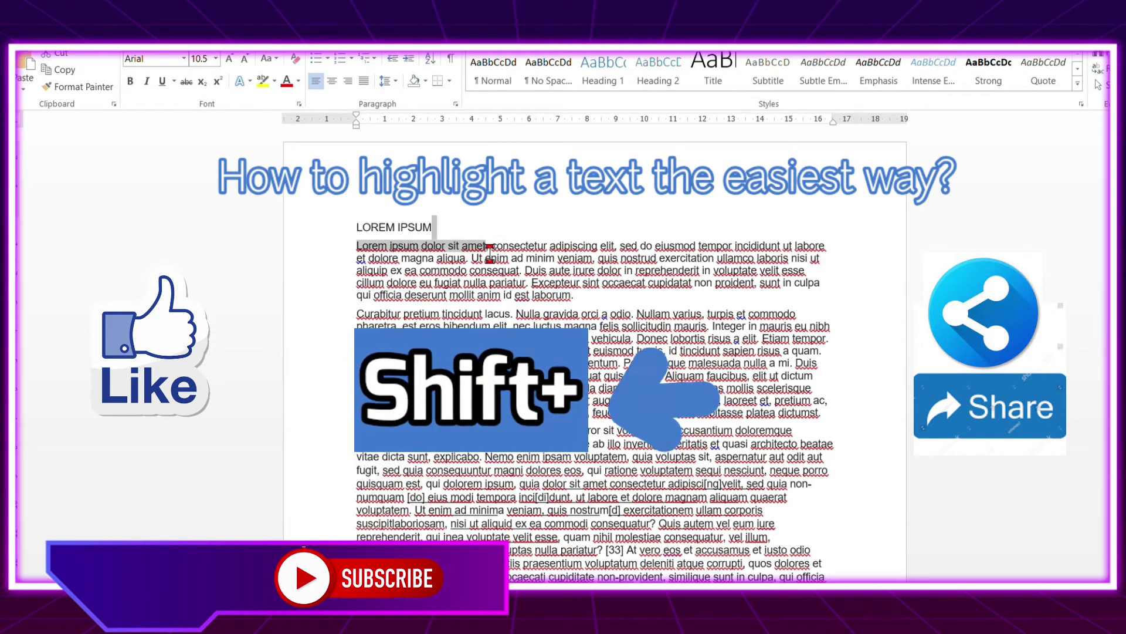
left_click(505, 290)
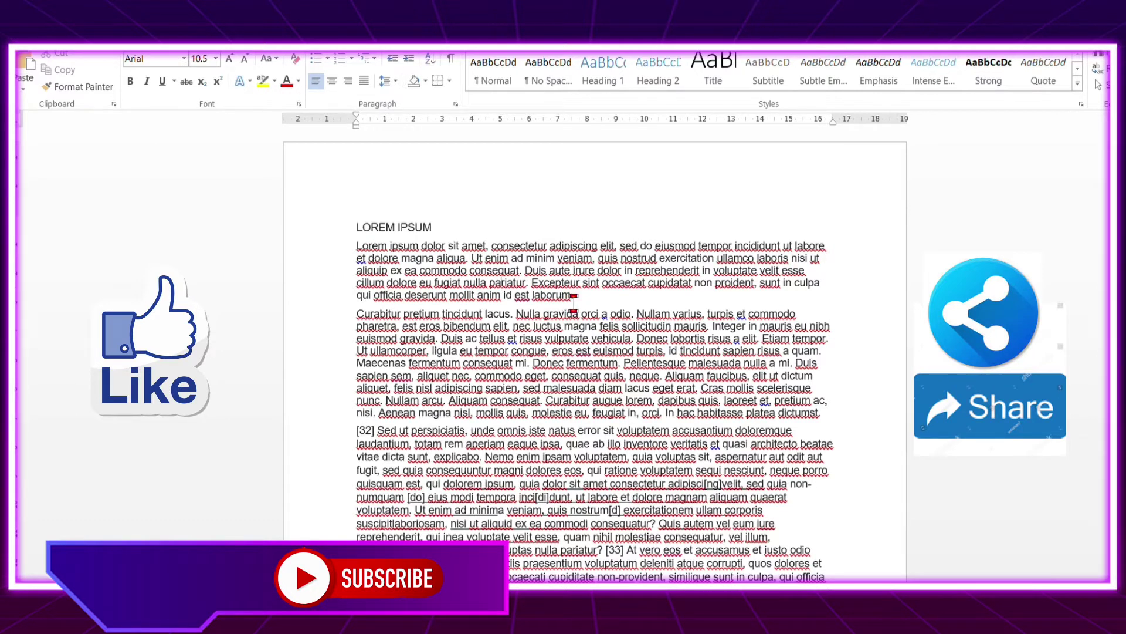
Step: Test typing after 'laborum.', then paste a copied 'Lorem' there and undo it
left_click(573, 303)
type("LOREM")
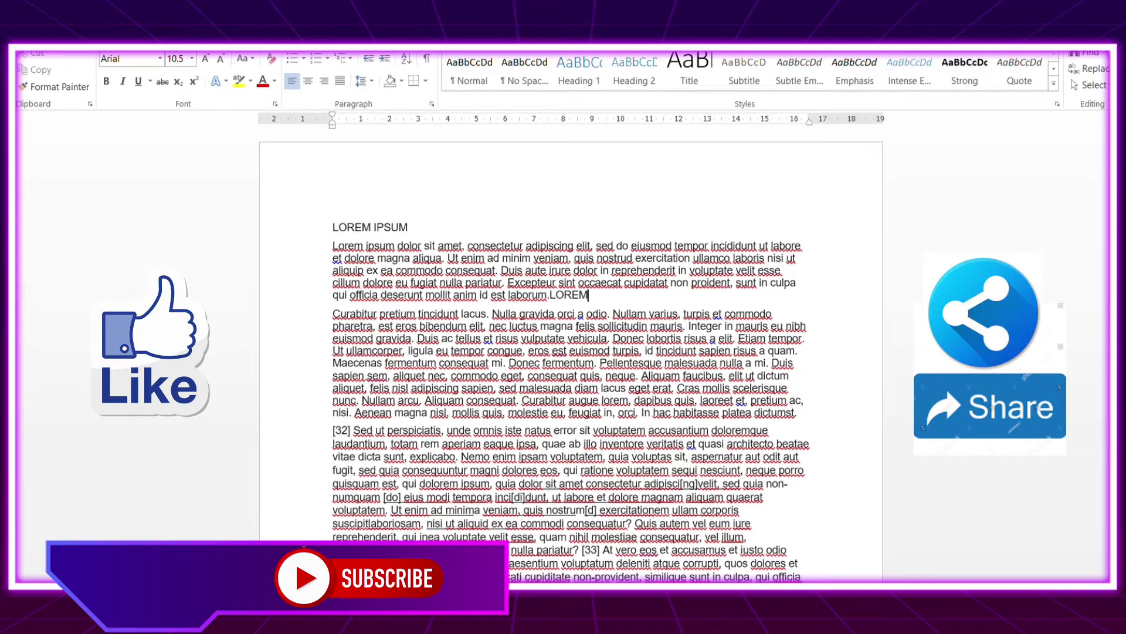
key("BackSpace")
key("BackSpace")
key("BackSpace")
key("BackSpace")
double_click(358, 252)
key("ctrl+c")
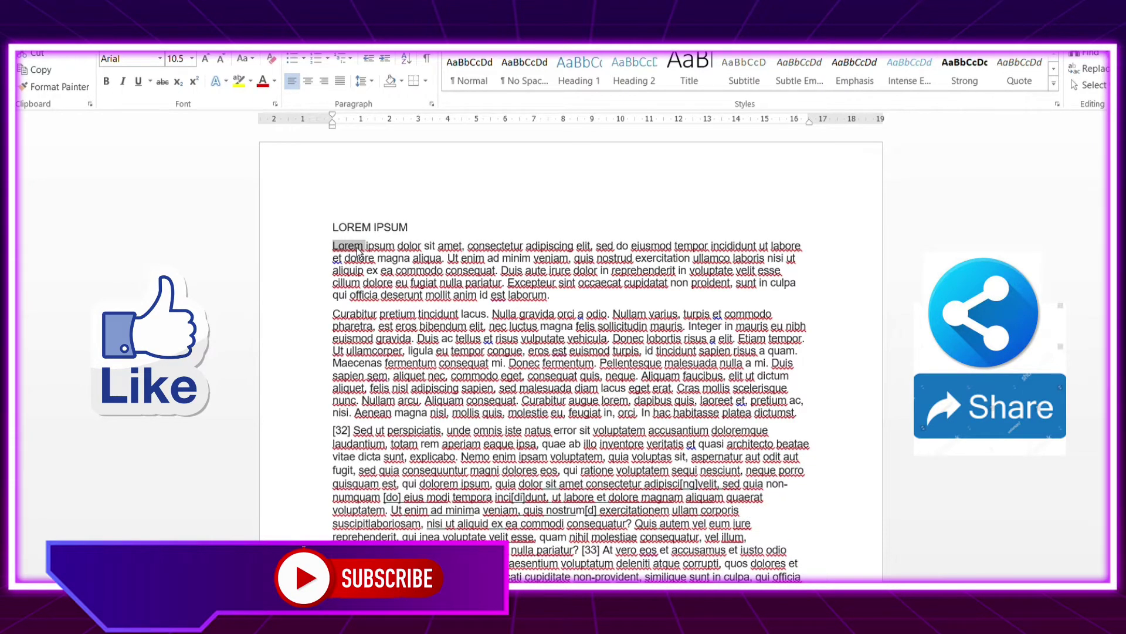
left_click(558, 299)
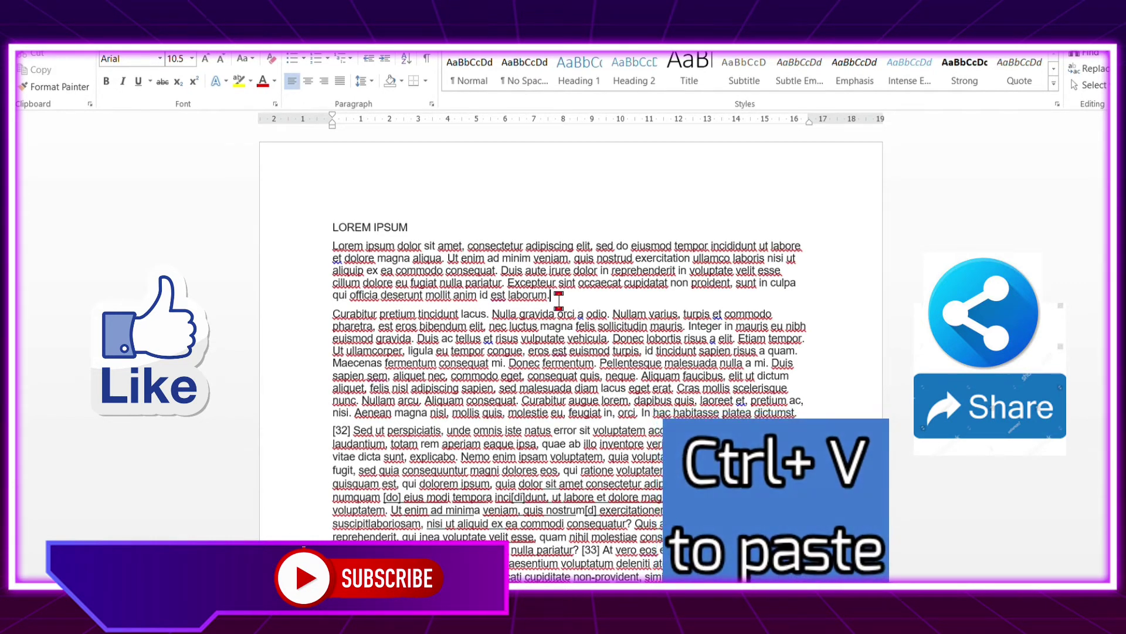
key("ctrl+v")
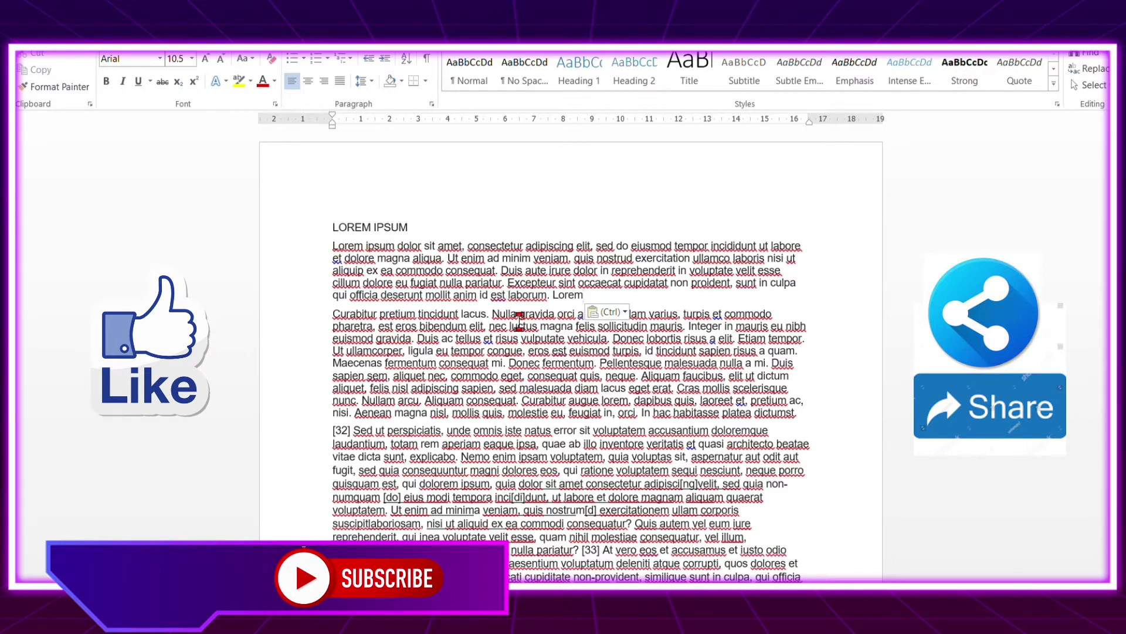
key("ctrl+z")
Step: Paste 'Lorem' after 'laborum.' again and undo the paste
double_click(357, 247)
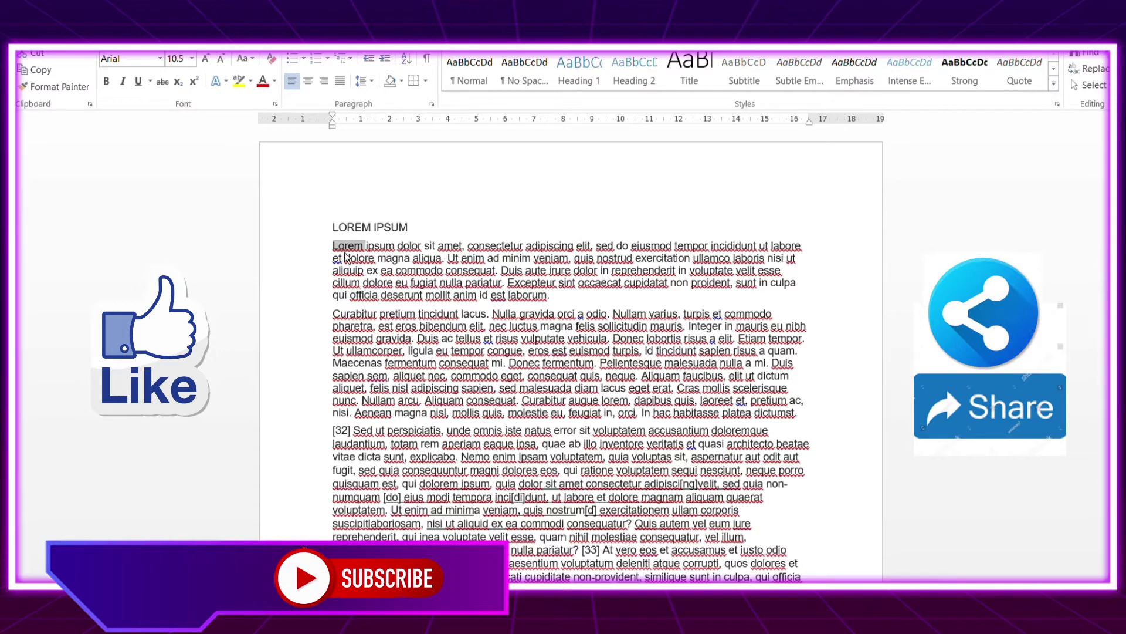
left_click(580, 304)
key("ctrl+v")
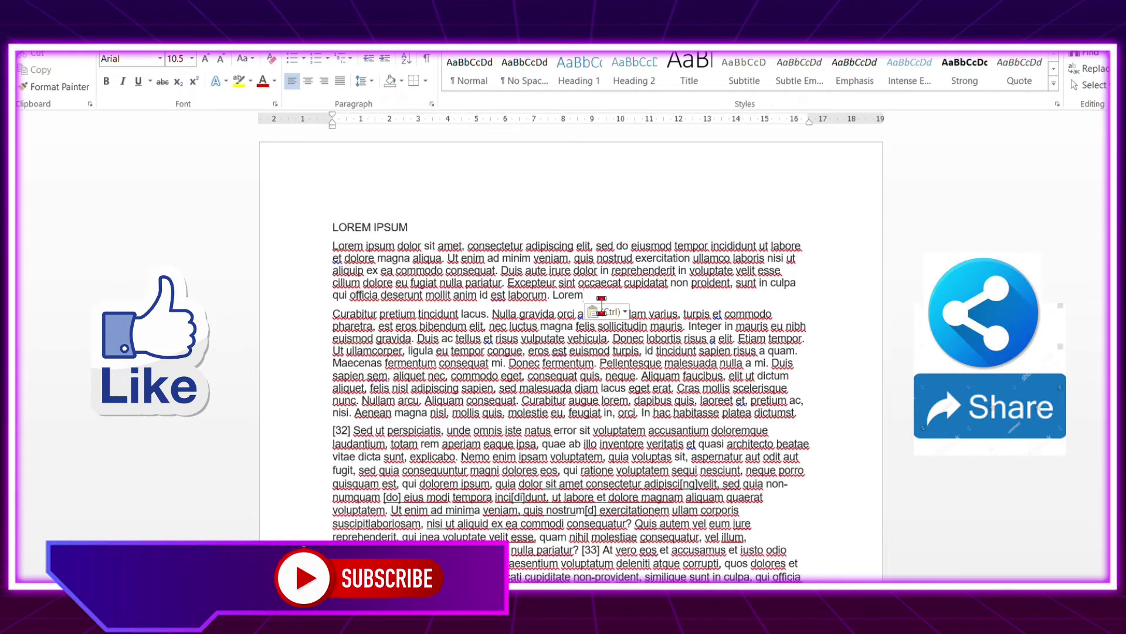
key("ctrl+z")
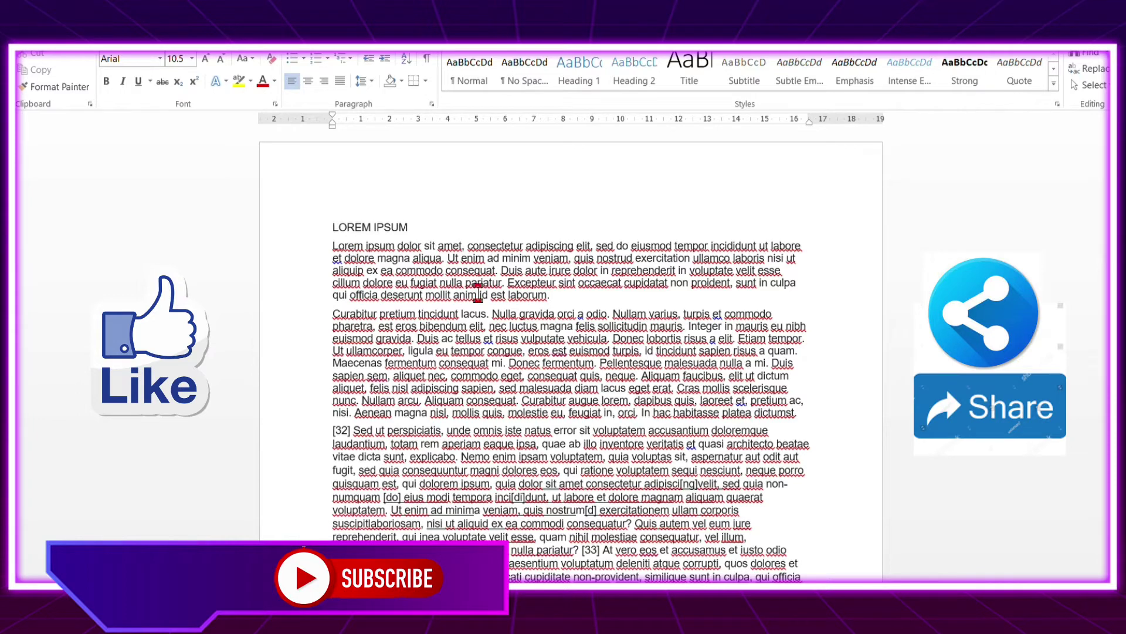
Step: Cut 'Lorem' from the paragraph start, paste it, and undo
double_click(355, 251)
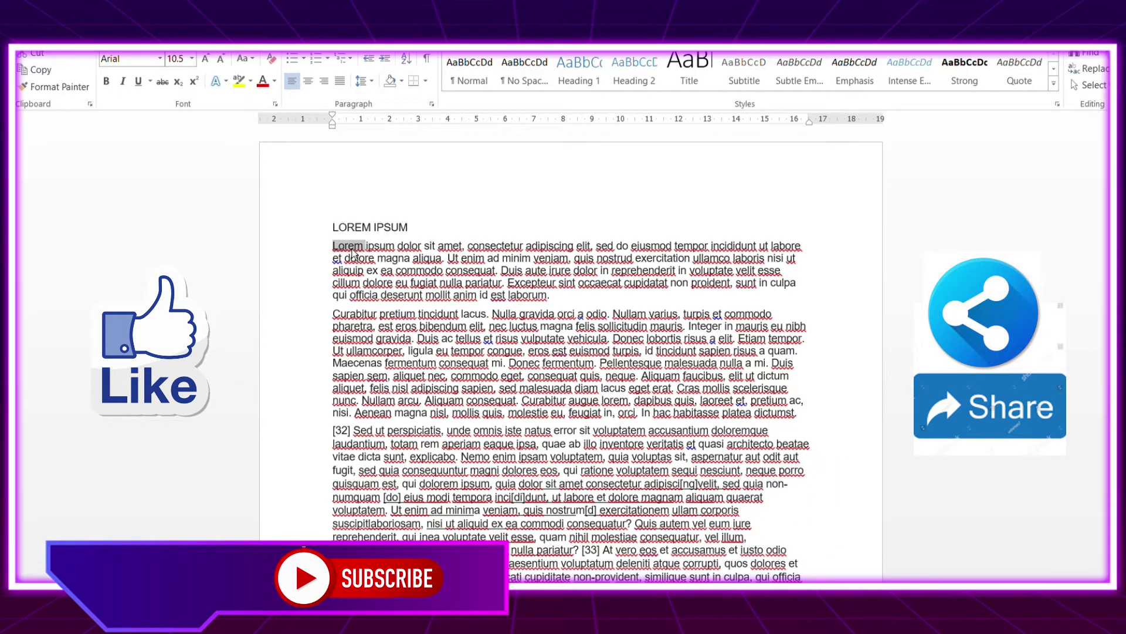
key("ctrl+x")
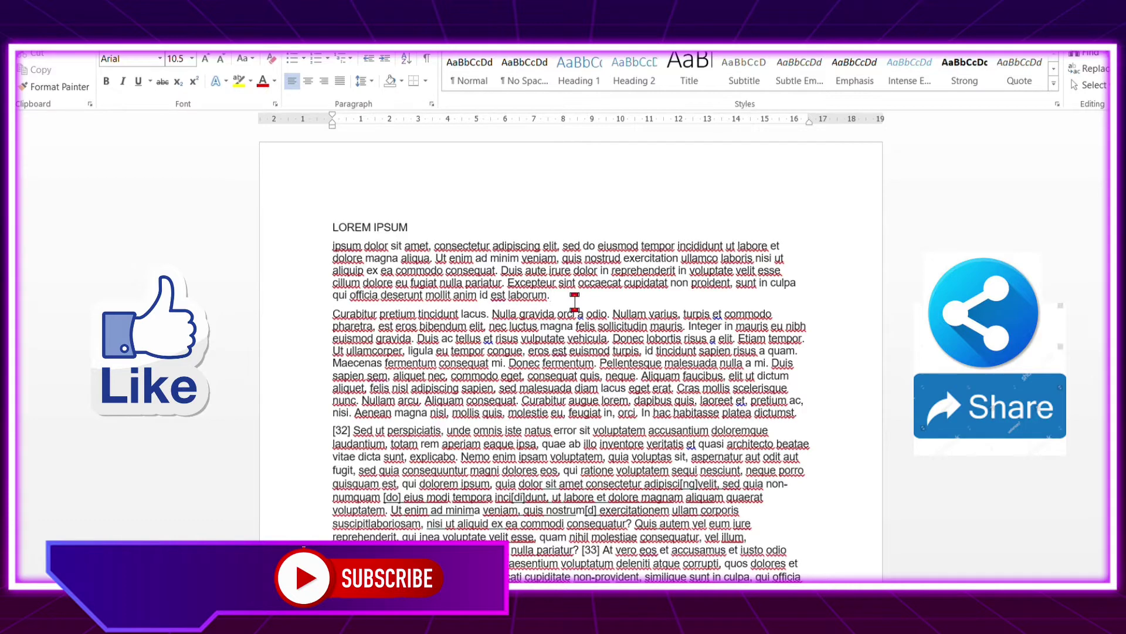
key("ctrl+v")
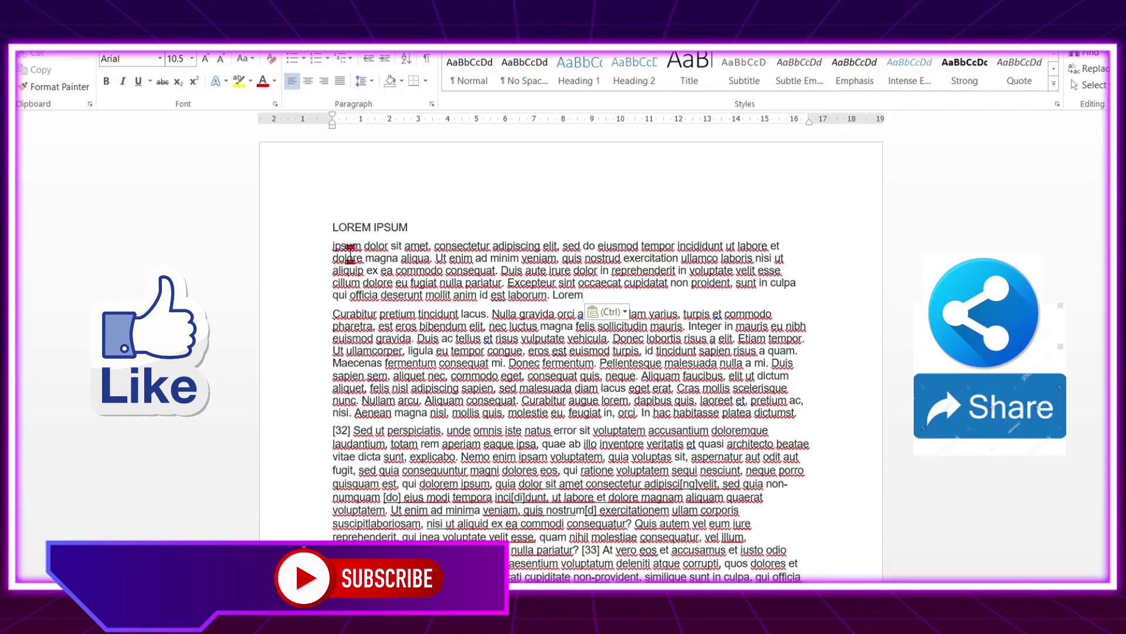
key("ctrl+z")
key("ctrl+z")
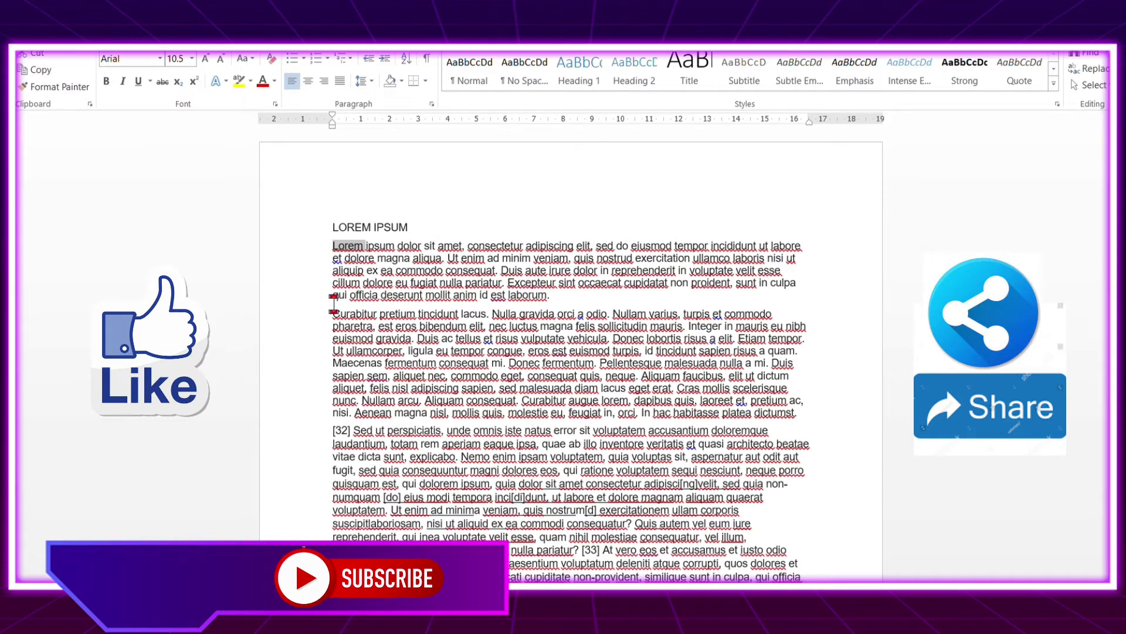
Step: Select the entire LOREM IPSUM heading line, leaving its 10.5 pt size unchanged
double_click(392, 228)
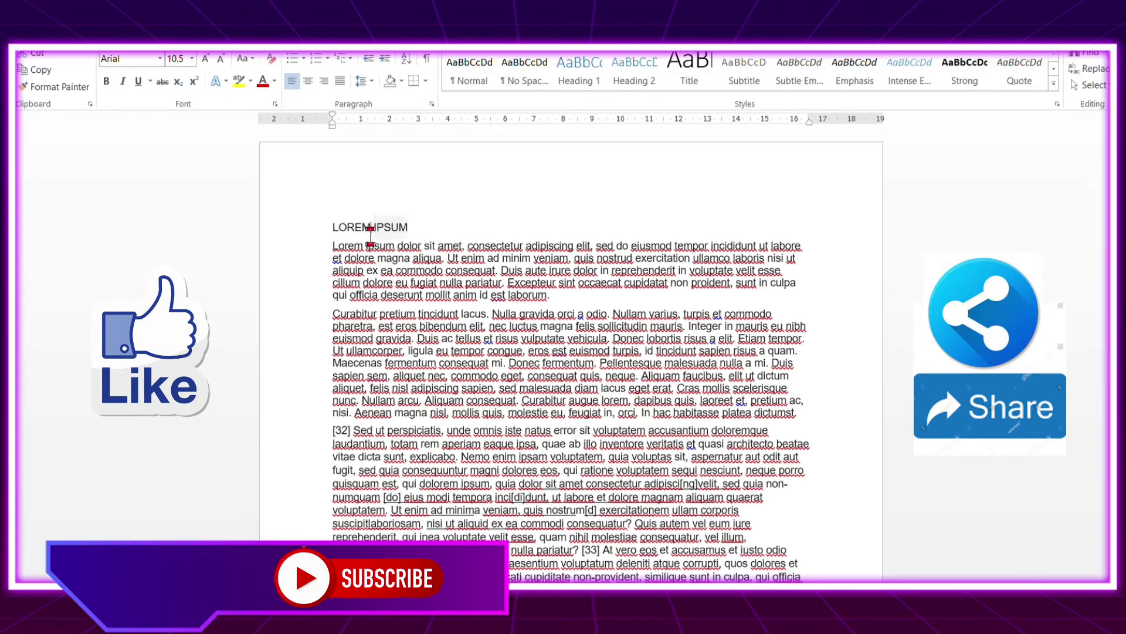
triple_click(369, 233)
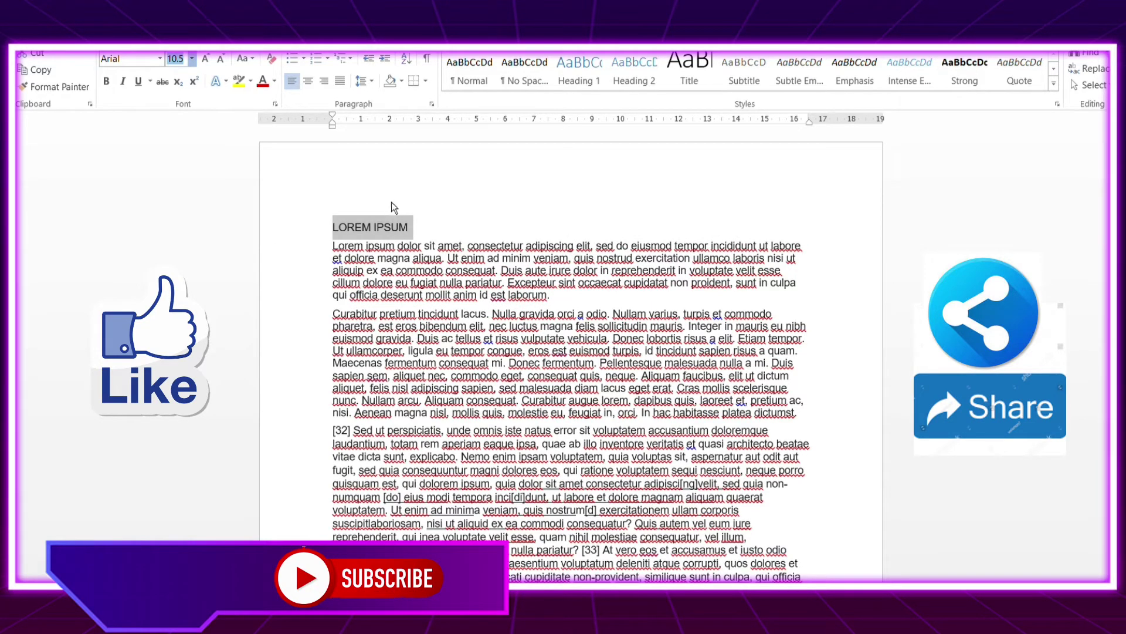
key("Return")
double_click(378, 227)
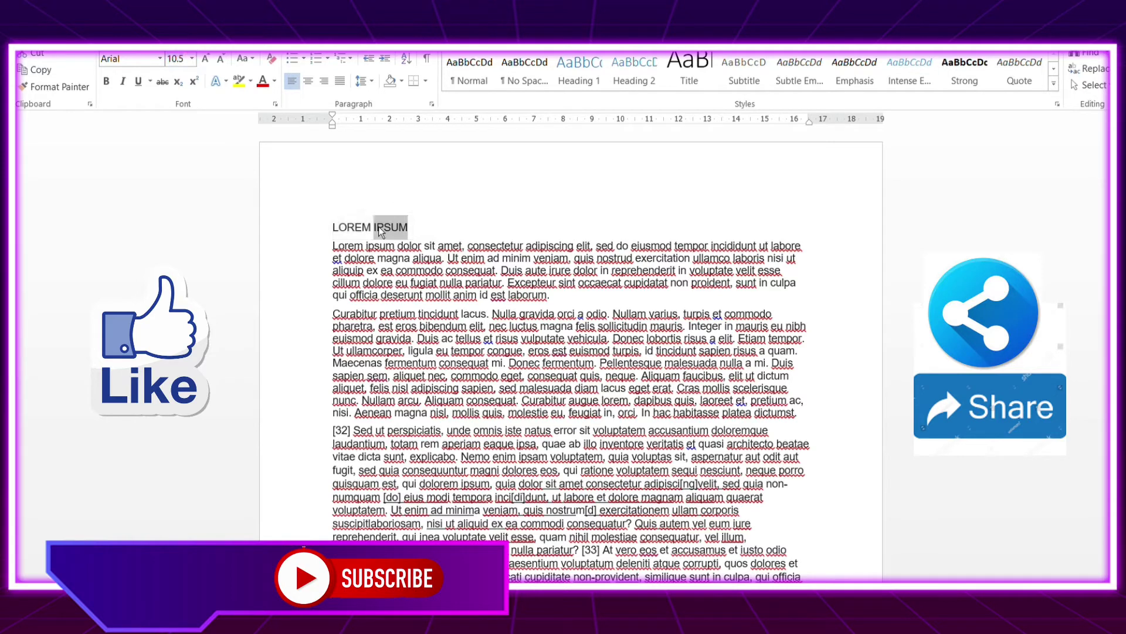
triple_click(379, 227)
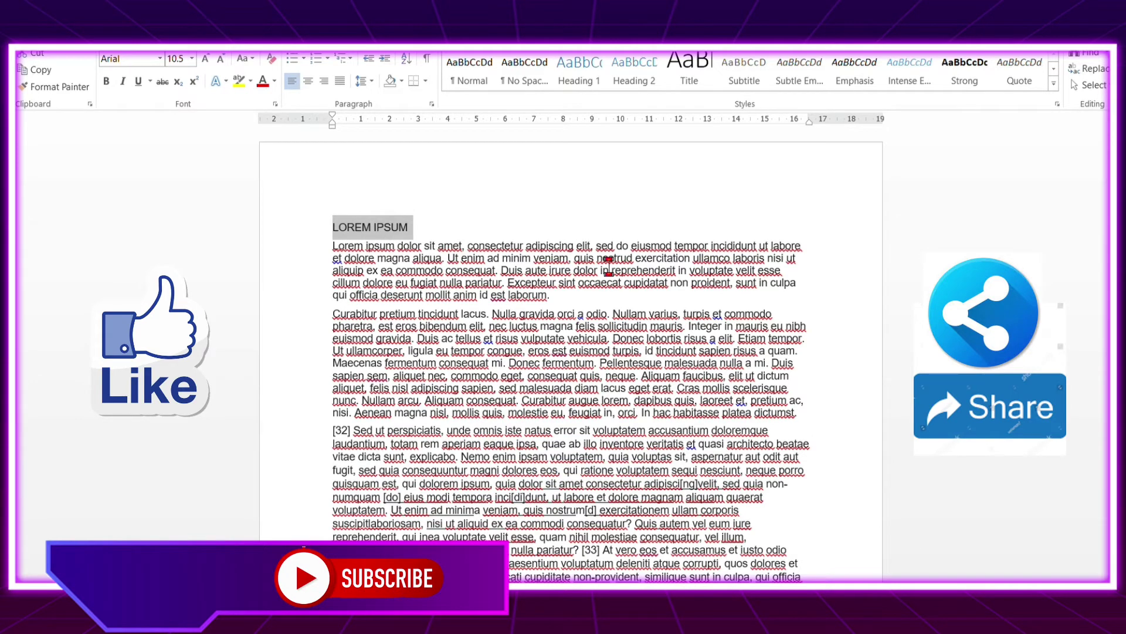
Step: Grow the heading up to 54.5 pt, then shrink it back to 21.5 pt
key("ctrl+bracketright")
key("ctrl+bracketright")
key("ctrl+bracketright")
key("ctrl+bracketright")
key("ctrl+bracketright")
key("ctrl+bracketright")
key("ctrl+bracketright")
key("ctrl+bracketright")
key("ctrl+bracketright")
key("ctrl+bracketright")
key("ctrl+bracketright")
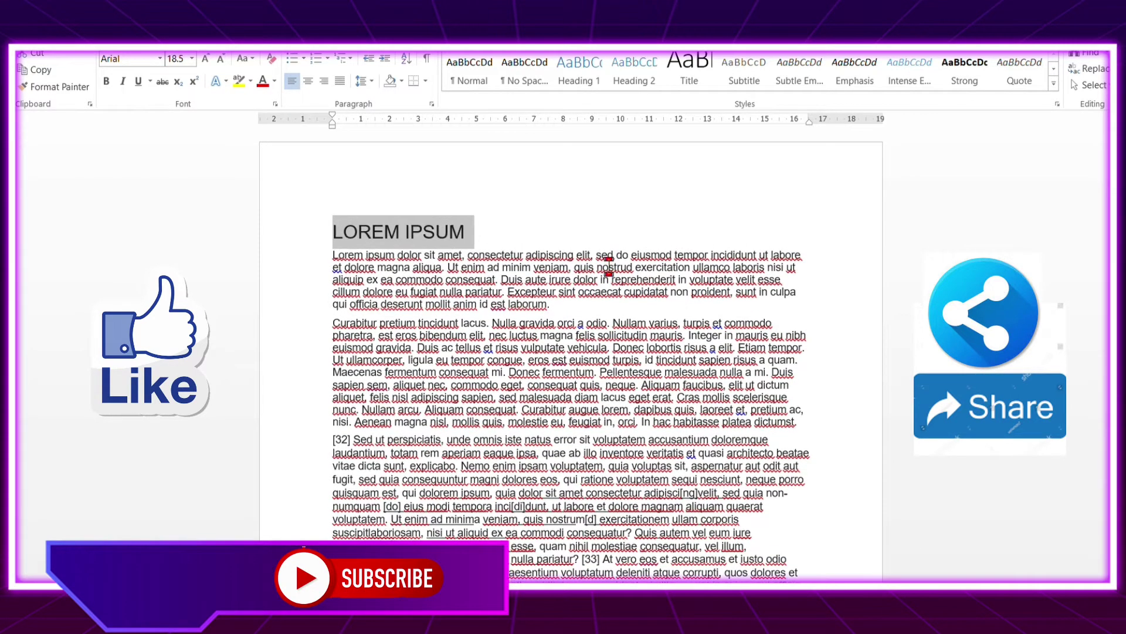
key("ctrl+bracketright")
key("ctrl+bracketright")
key("ctrl+bracketright")
key("ctrl+bracketright")
key("ctrl+bracketright")
key("ctrl+bracketright")
key("ctrl+bracketright")
key("ctrl+bracketright")
key("ctrl+bracketright")
key("ctrl+bracketright")
key("ctrl+bracketright")
key("ctrl+bracketright")
key("ctrl+bracketright")
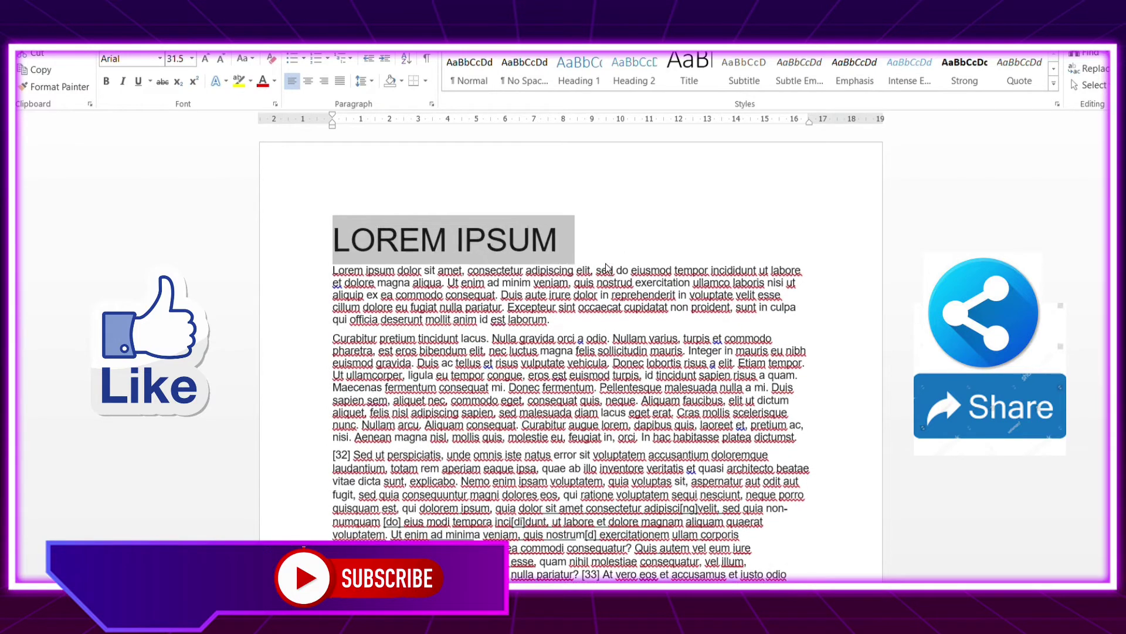
key("ctrl+bracketright")
key("ctrl+bracketright")
key("ctrl+bracketright")
key("ctrl+bracketright")
key("ctrl+bracketright")
key("ctrl+bracketright")
key("ctrl+bracketright")
key("ctrl+bracketright")
key("ctrl+bracketright")
key("ctrl+bracketright")
key("ctrl+bracketright")
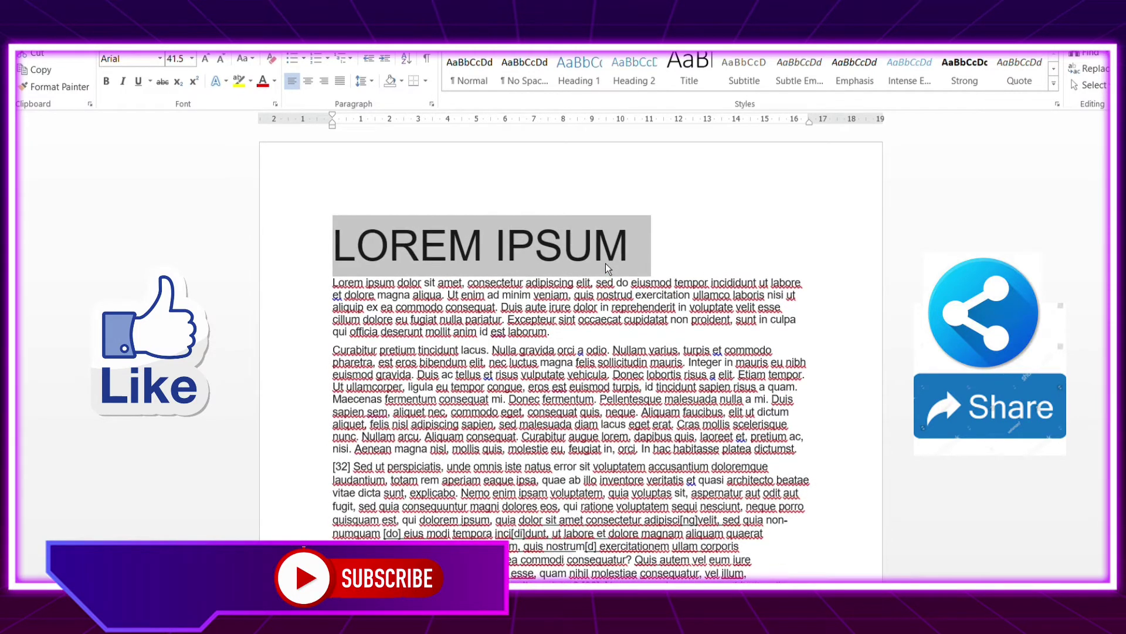
key("ctrl+bracketright")
key("ctrl+bracketright")
key("ctrl+bracketright")
key("ctrl+bracketright")
key("ctrl+bracketright")
key("ctrl+bracketright")
key("ctrl+bracketright")
key("ctrl+bracketright")
key("ctrl+bracketright")
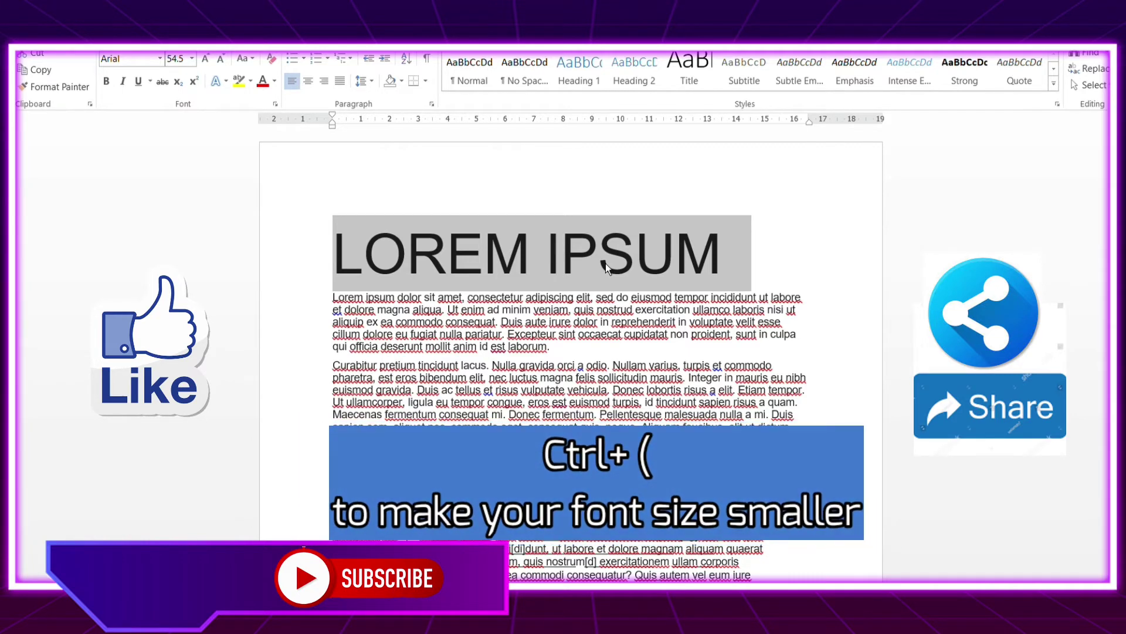
key("ctrl+bracketleft")
key("ctrl+bracketleft")
key("ctrl+bracketleft")
key("ctrl+bracketleft")
key("ctrl+bracketleft")
key("ctrl+bracketleft")
key("ctrl+bracketleft")
key("ctrl+bracketleft")
key("ctrl+bracketleft")
key("ctrl+bracketleft")
key("ctrl+bracketleft")
key("ctrl+bracketleft")
key("ctrl+bracketleft")
key("ctrl+bracketleft")
key("ctrl+bracketleft")
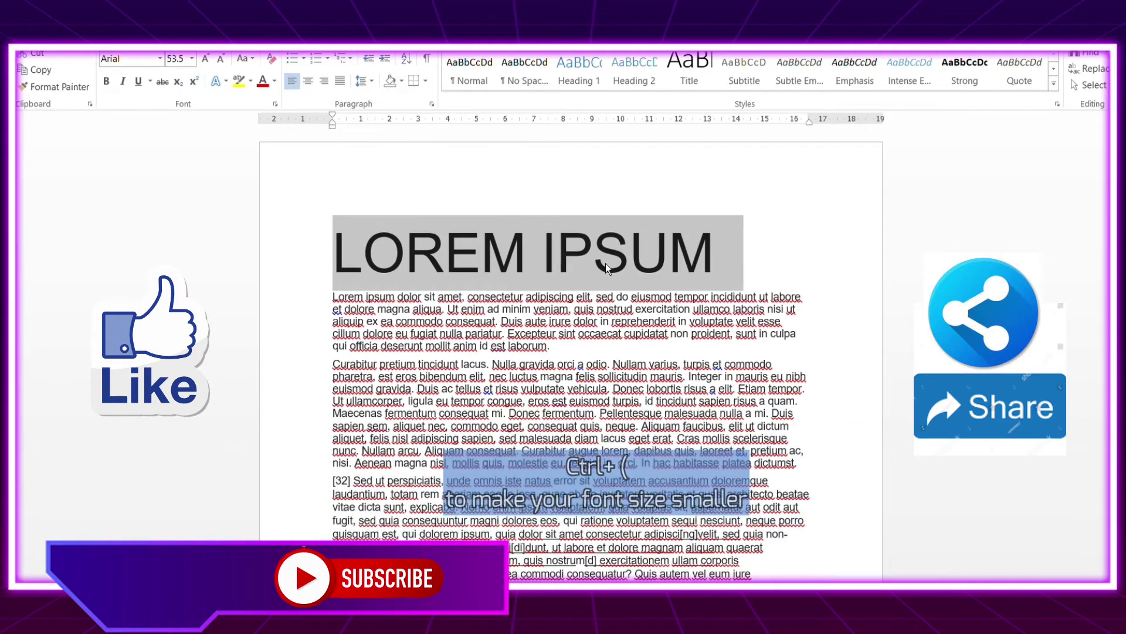
key("ctrl+bracketleft")
key("ctrl+bracketleft")
key("ctrl+bracketleft")
key("ctrl+bracketleft")
key("ctrl+bracketleft")
key("ctrl+bracketleft")
key("ctrl+bracketleft")
key("ctrl+bracketleft")
key("ctrl+bracketleft")
key("ctrl+bracketleft")
key("ctrl+bracketleft")
key("ctrl+bracketleft")
key("ctrl+bracketleft")
key("ctrl+bracketleft")
key("ctrl+bracketleft")
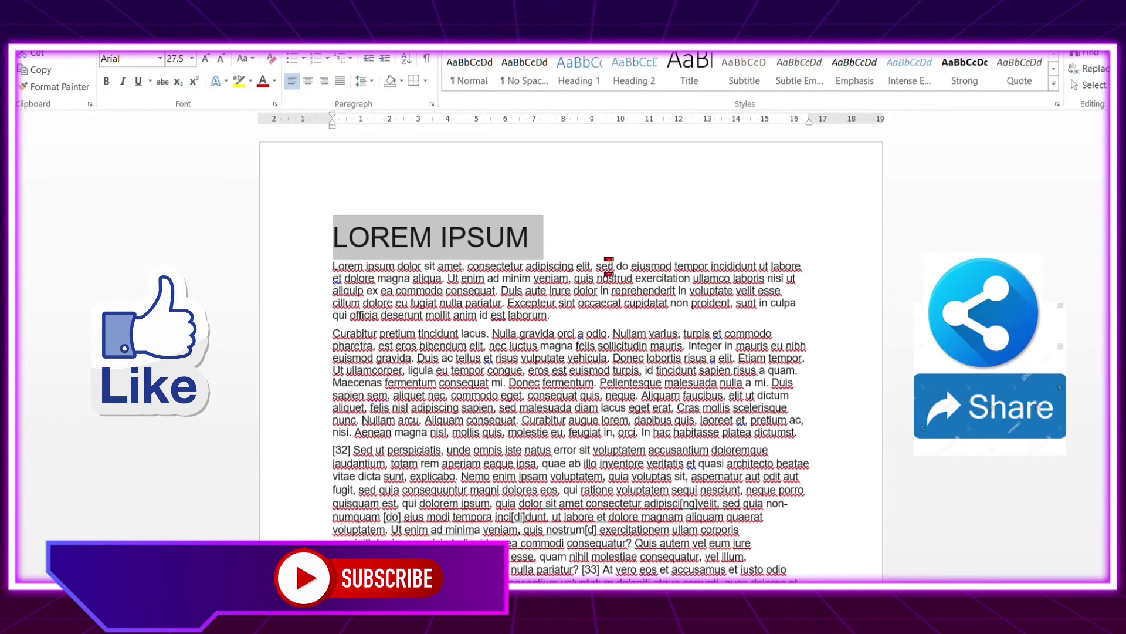
key("ctrl+bracketleft")
key("ctrl+bracketleft")
key("ctrl+bracketleft")
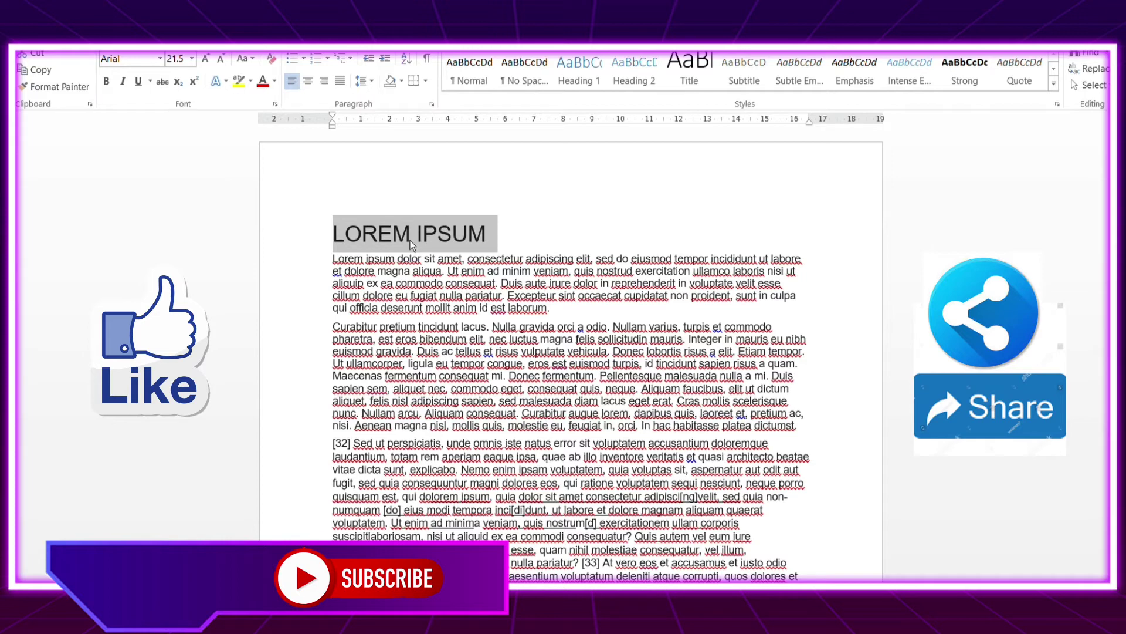
Step: Bold the heading with Ctrl+B, then type and delete test letters after it
key("ctrl+b")
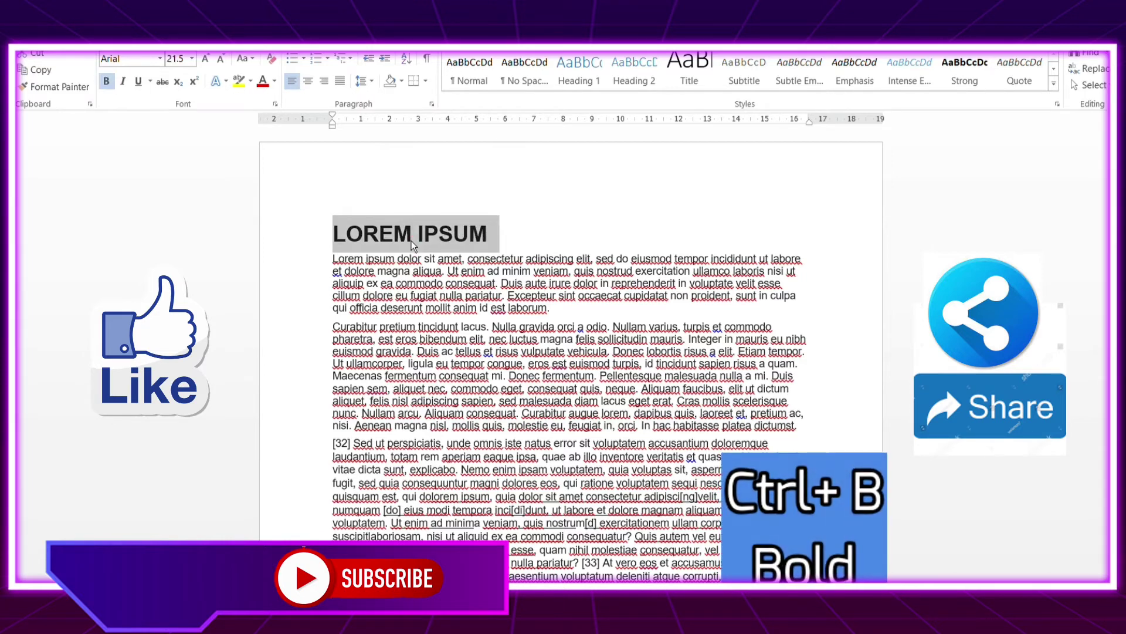
left_click(501, 245)
type("J")
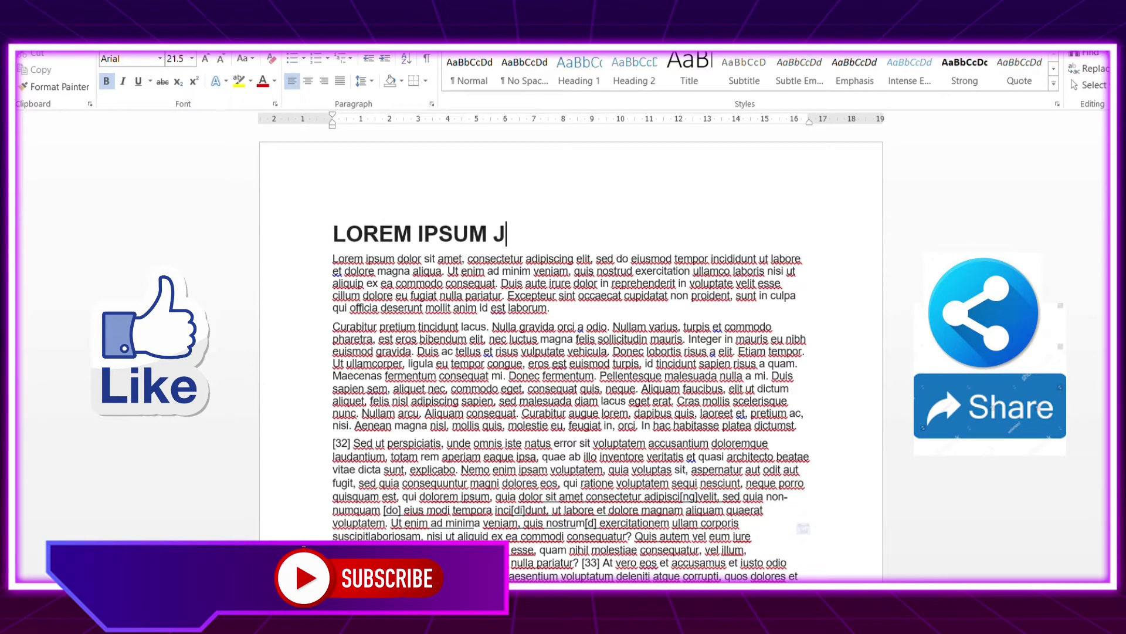
type("YYUKYOIO")
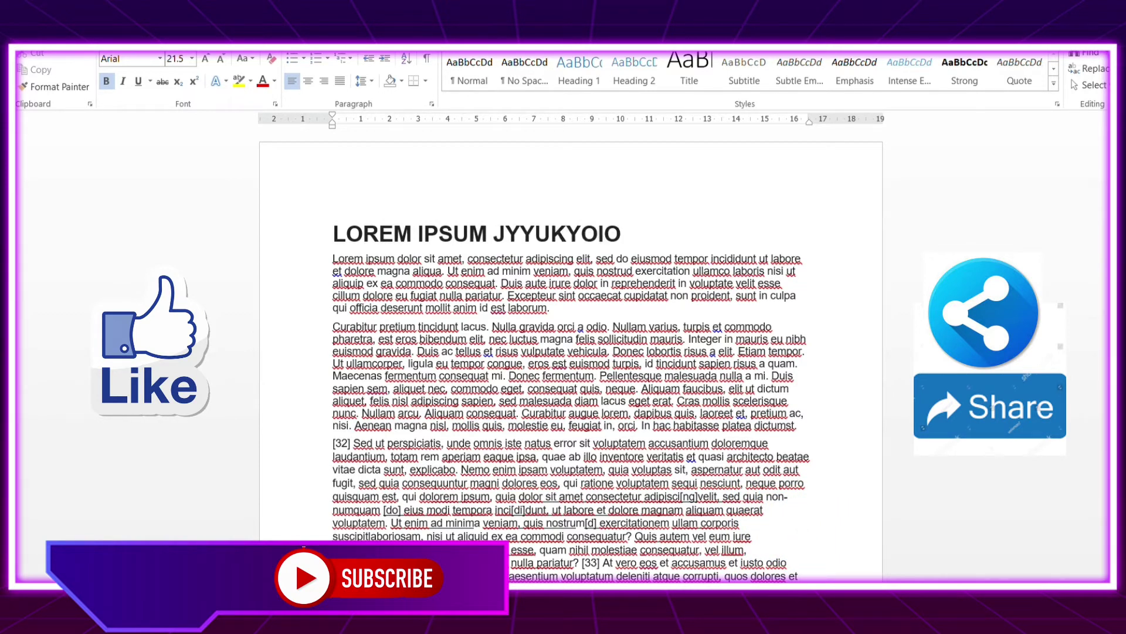
key("BackSpace")
key("BackSpace")
key("BackSpace")
key("BackSpace")
key("BackSpace")
key("BackSpace")
key("BackSpace")
key("BackSpace")
key("BackSpace")
key("BackSpace")
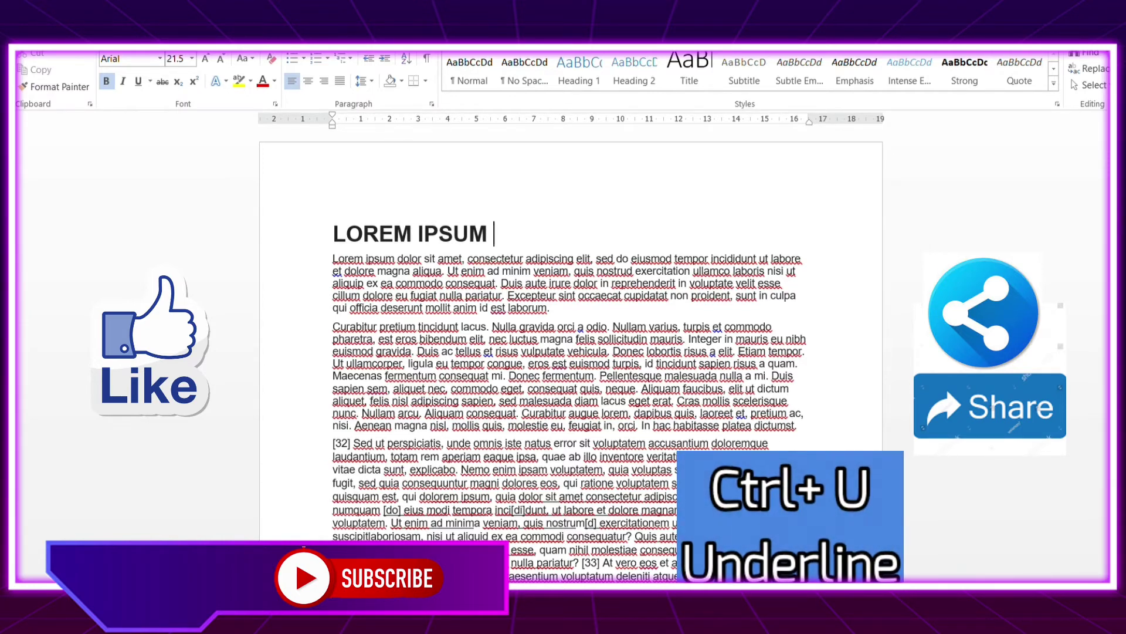
key("ctrl+u")
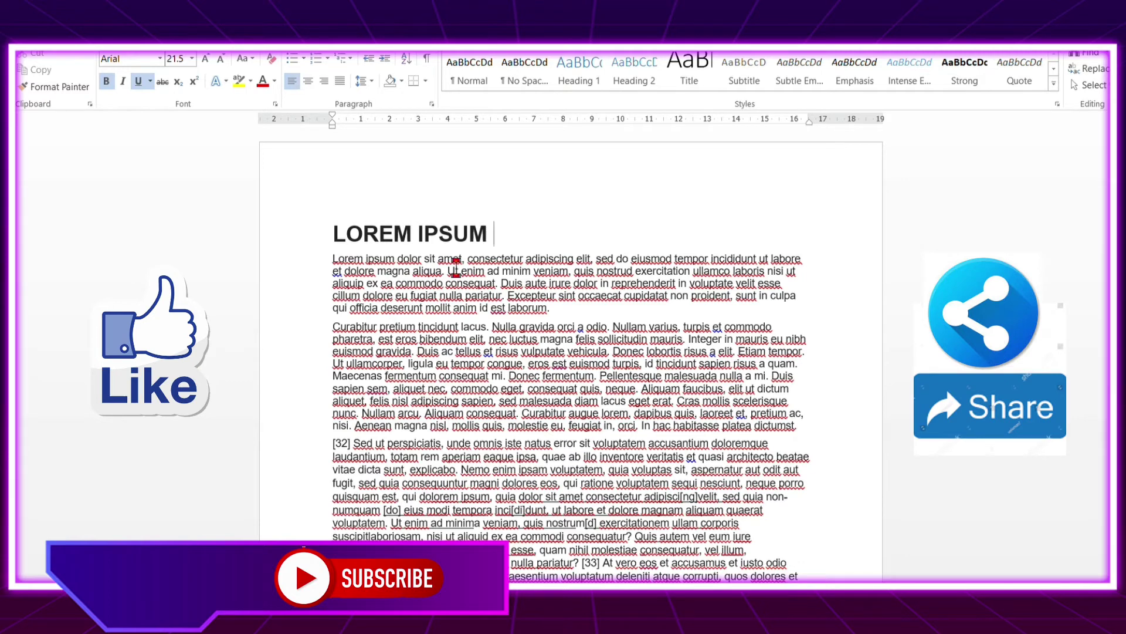
type("LORE")
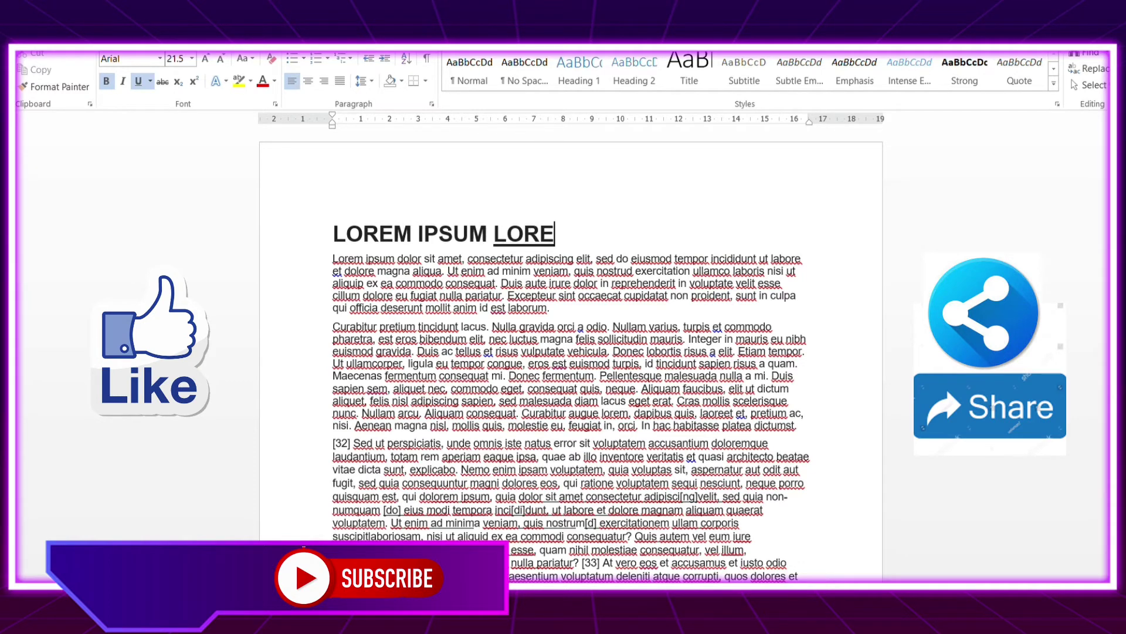
type("M IPSUM")
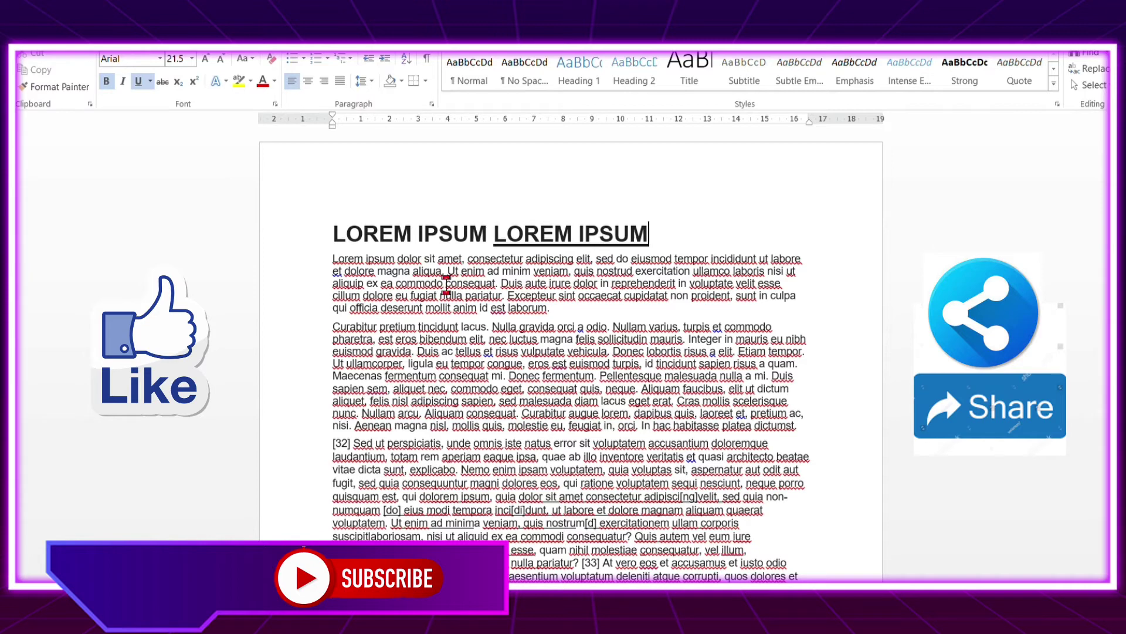
type(" GJGJYYF")
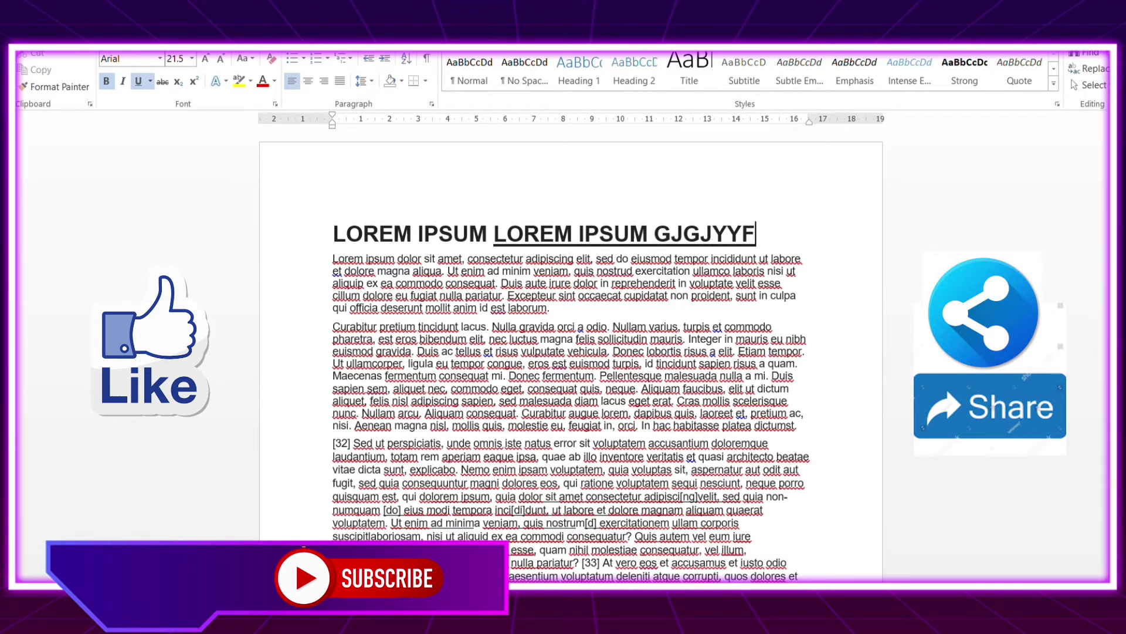
key("ctrl+z")
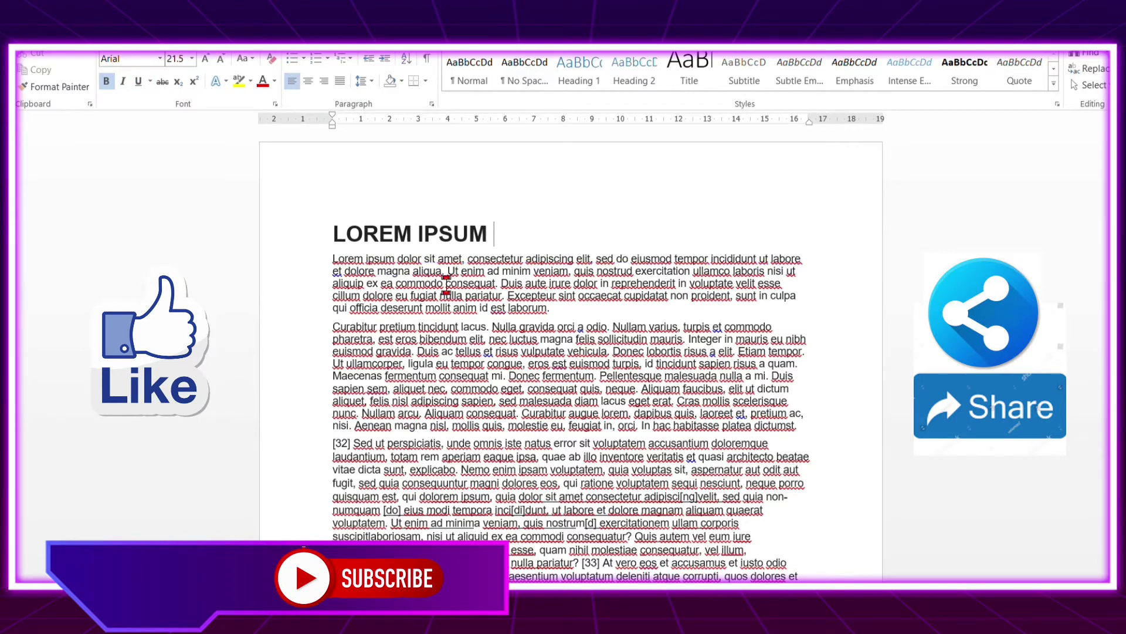
Step: Select the LOREM IPSUM heading line and apply italic and underline
triple_click(409, 238)
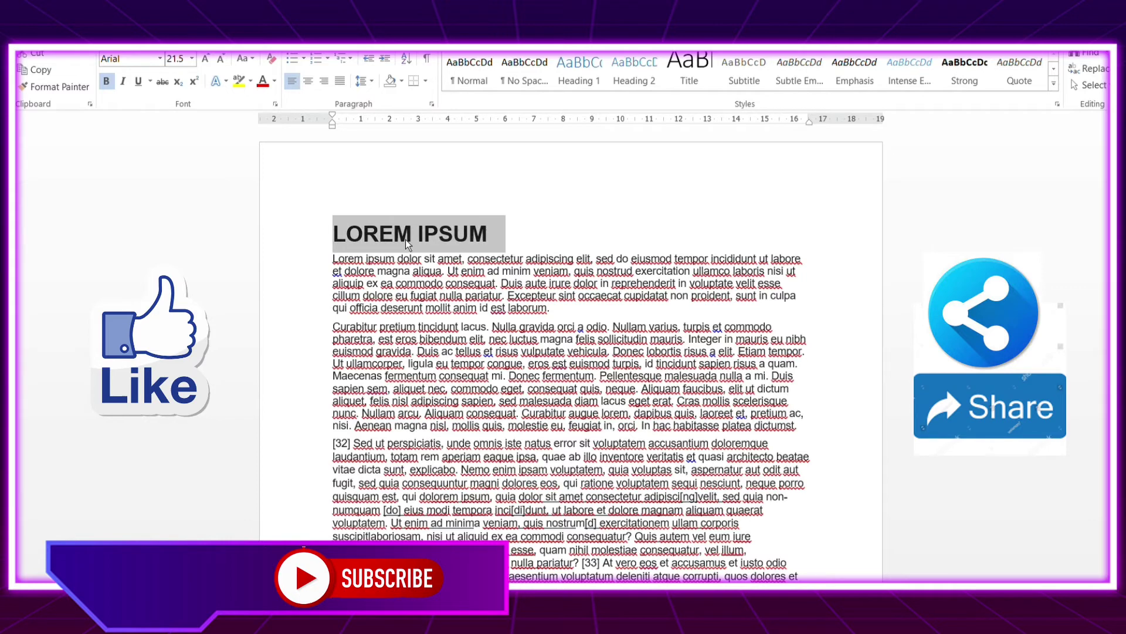
key("ctrl+i")
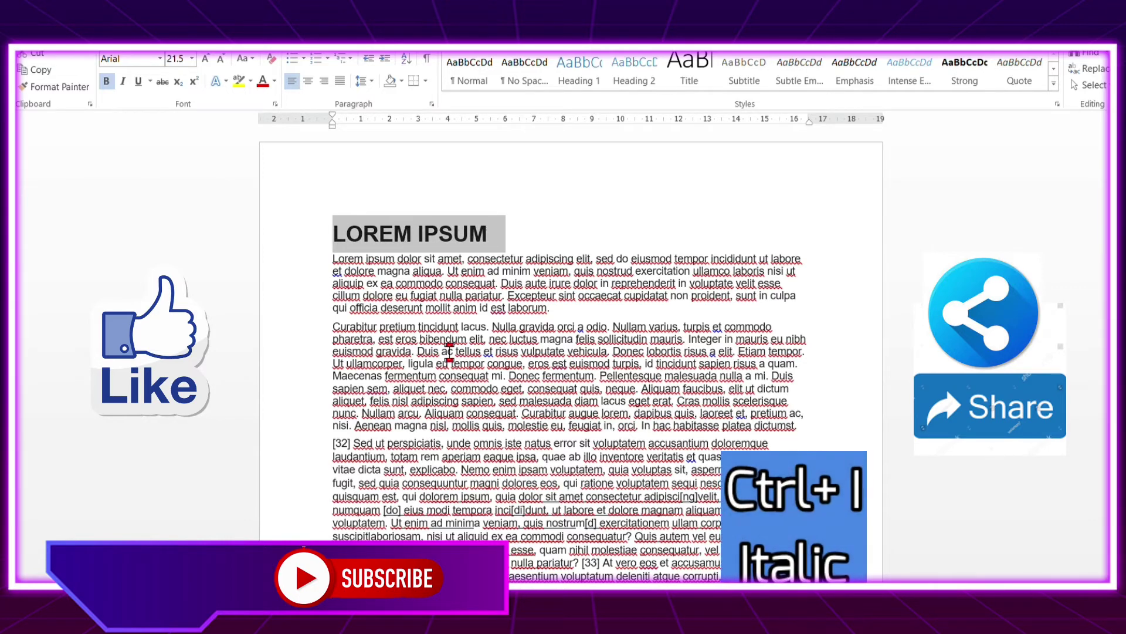
key("ctrl+i")
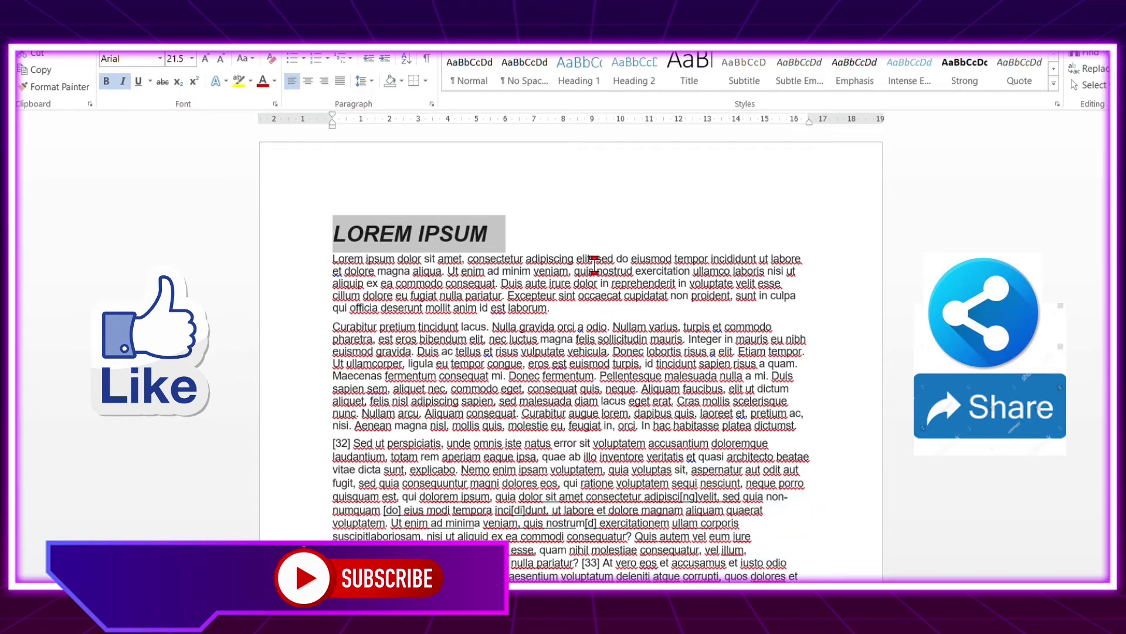
key("ctrl+u")
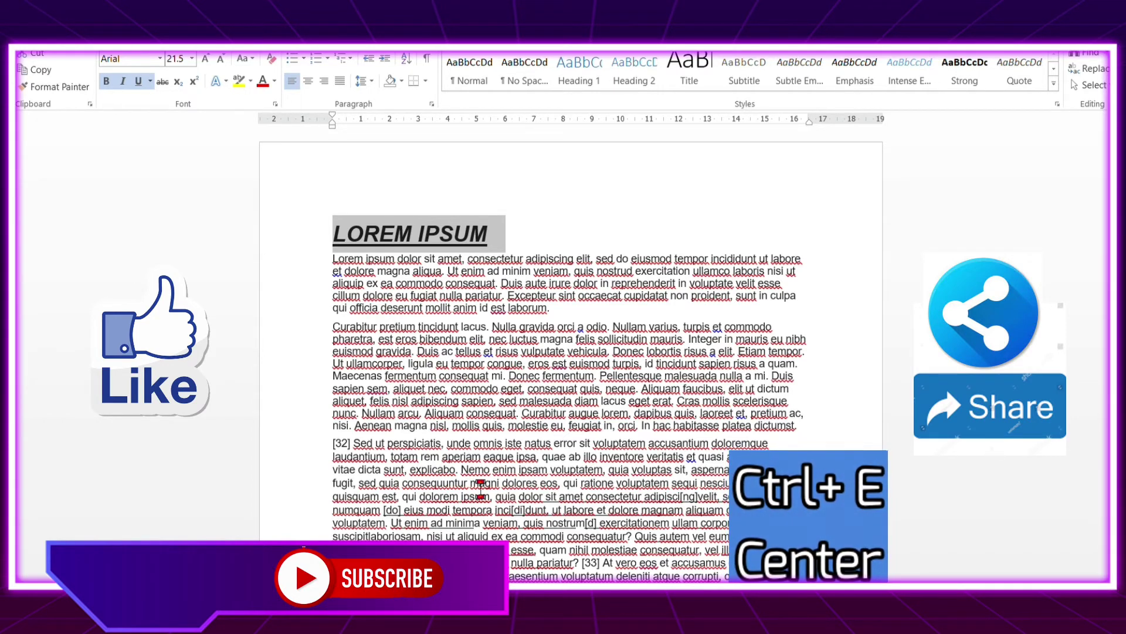
key("ctrl+e")
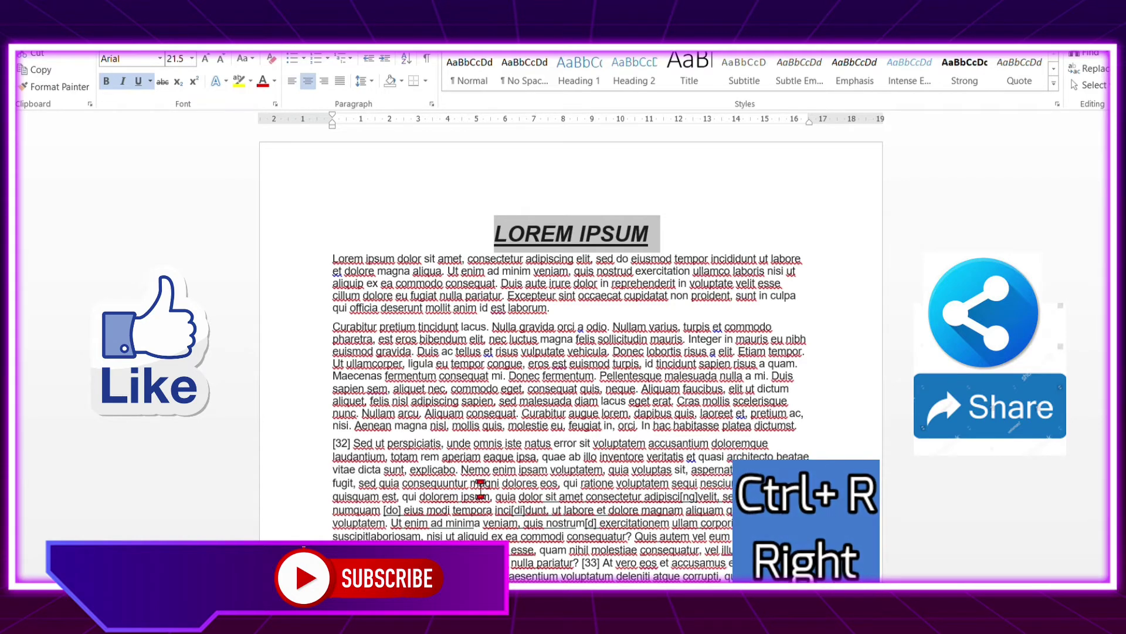
key("ctrl+r")
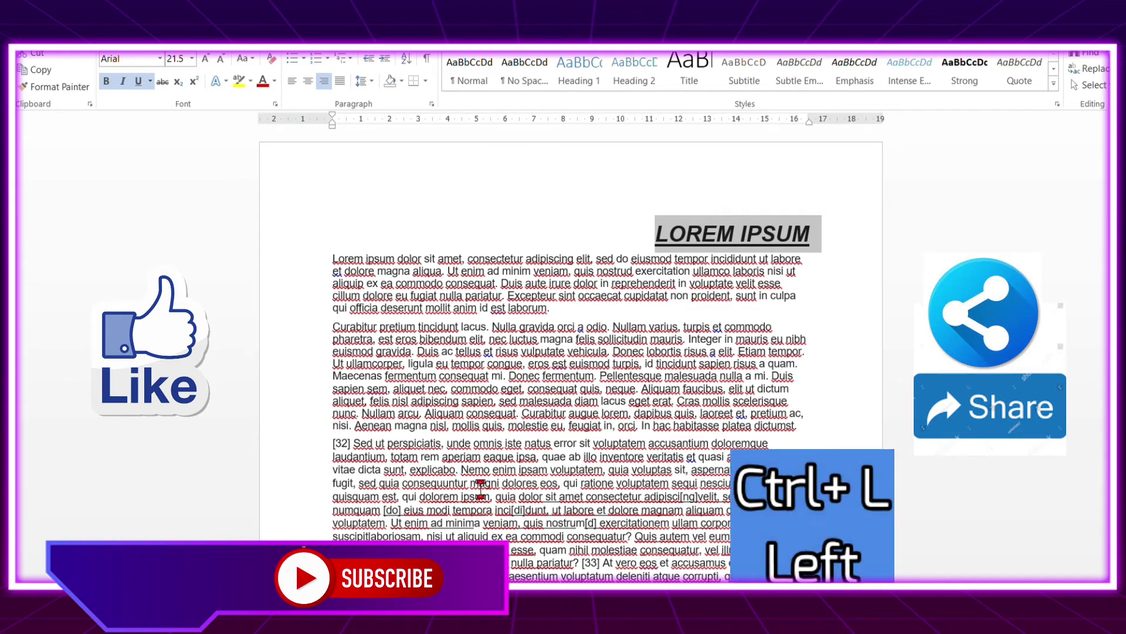
key("ctrl+l")
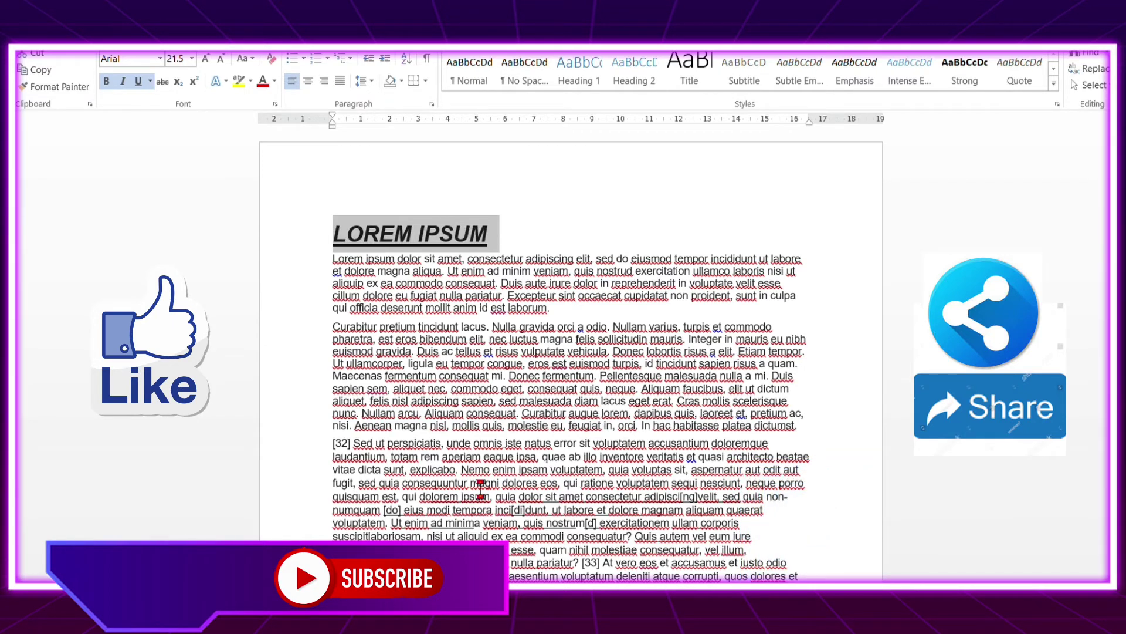
Step: Delete the [32] marker and indent the third paragraph's first line with Tab
scroll(520, 572, "down", 6)
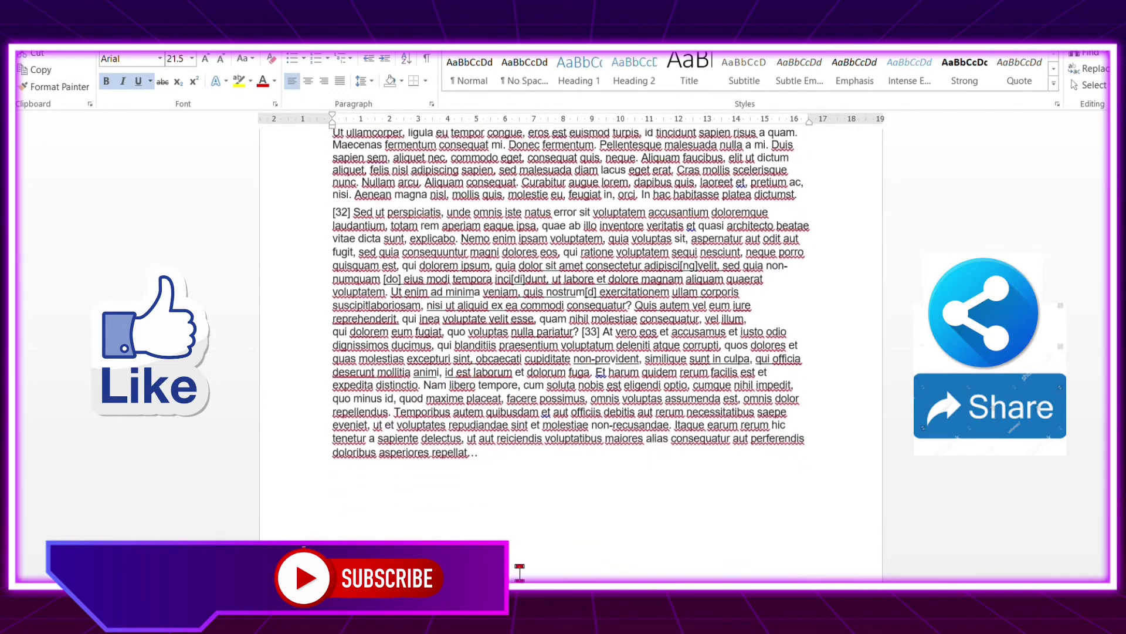
scroll(520, 572, "up", 3)
scroll(520, 572, "down", 6)
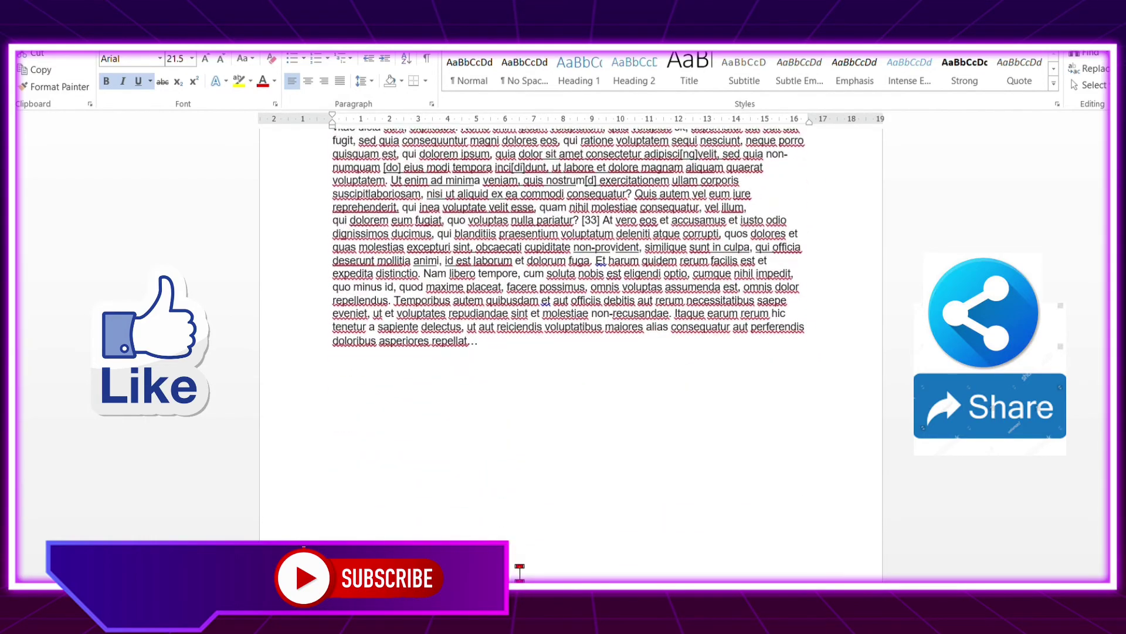
scroll(519, 572, "up", 5)
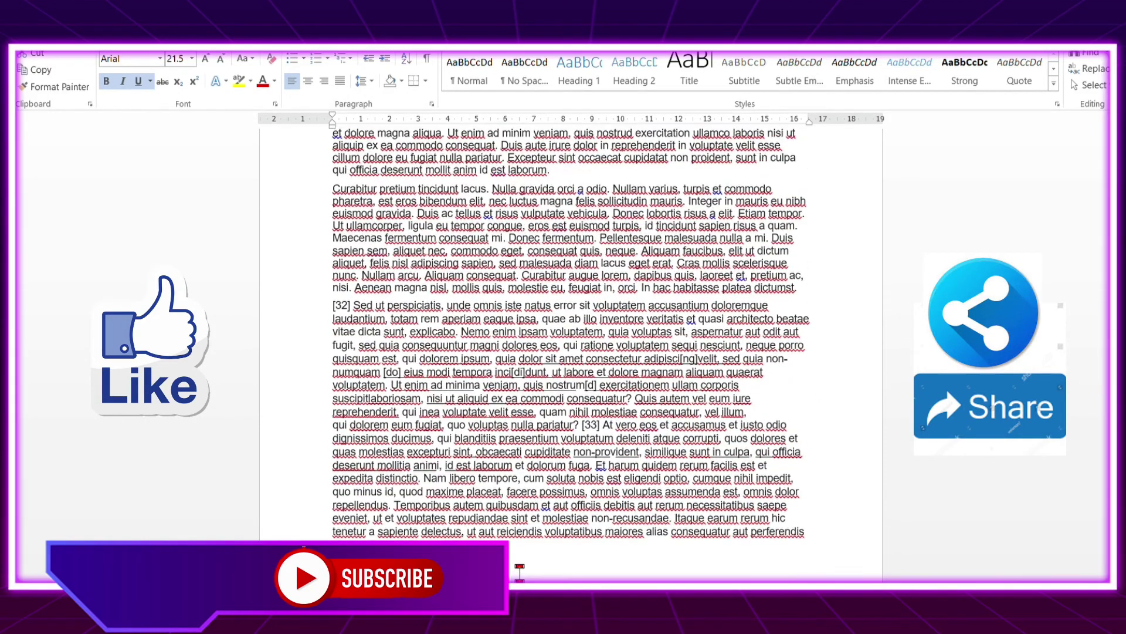
scroll(520, 572, "up", 2)
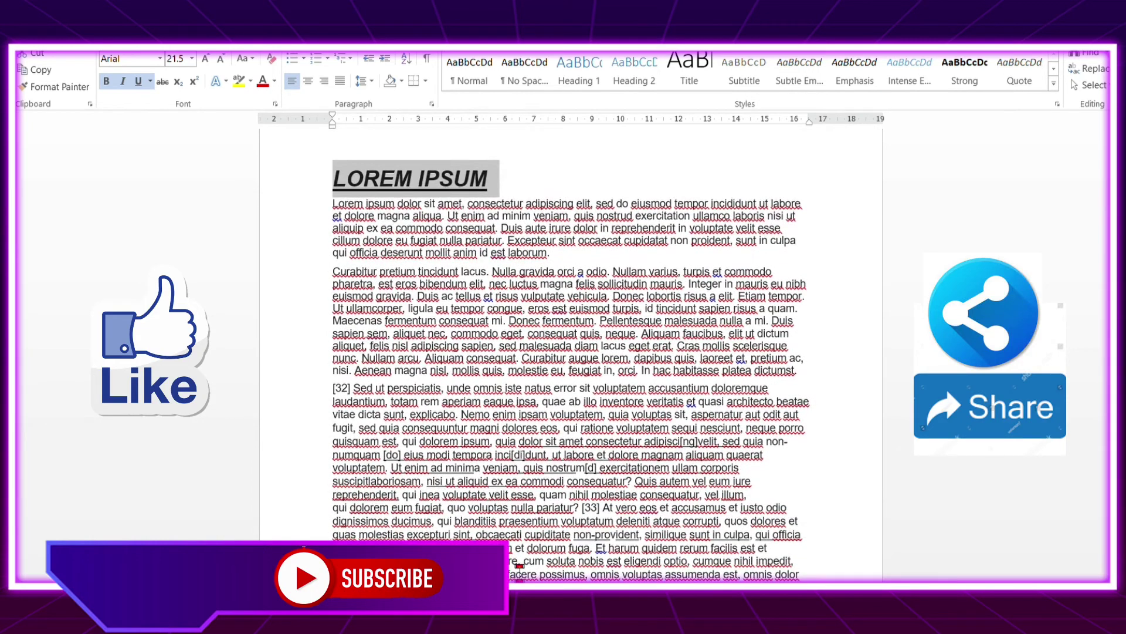
left_click(816, 380)
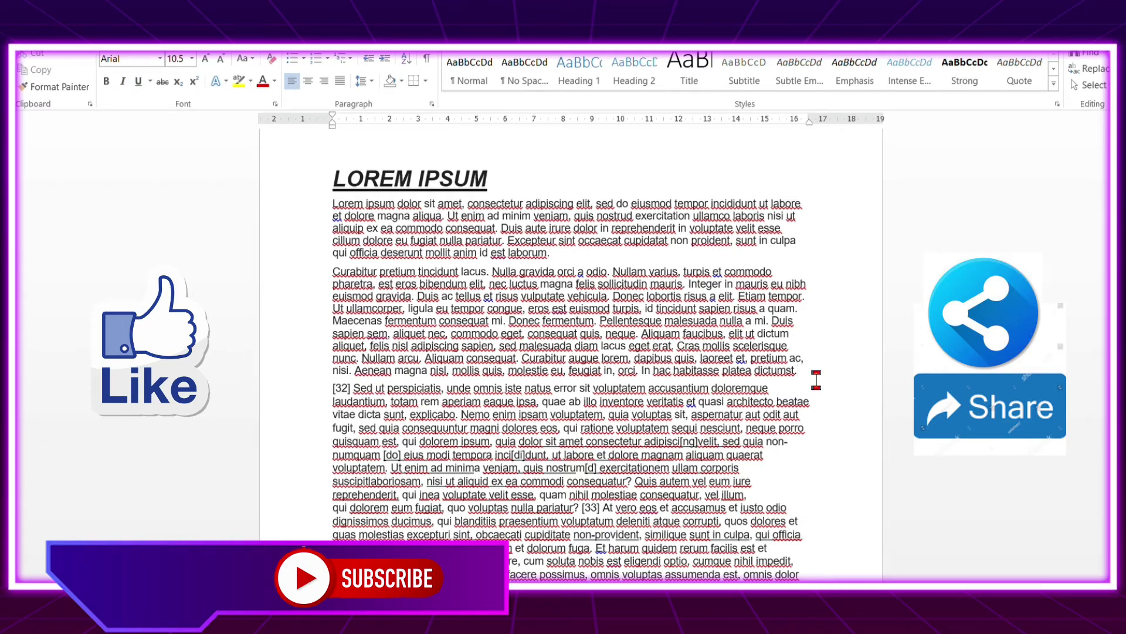
left_click(353, 389)
key("BackSpace")
key("BackSpace")
key("BackSpace")
key("BackSpace")
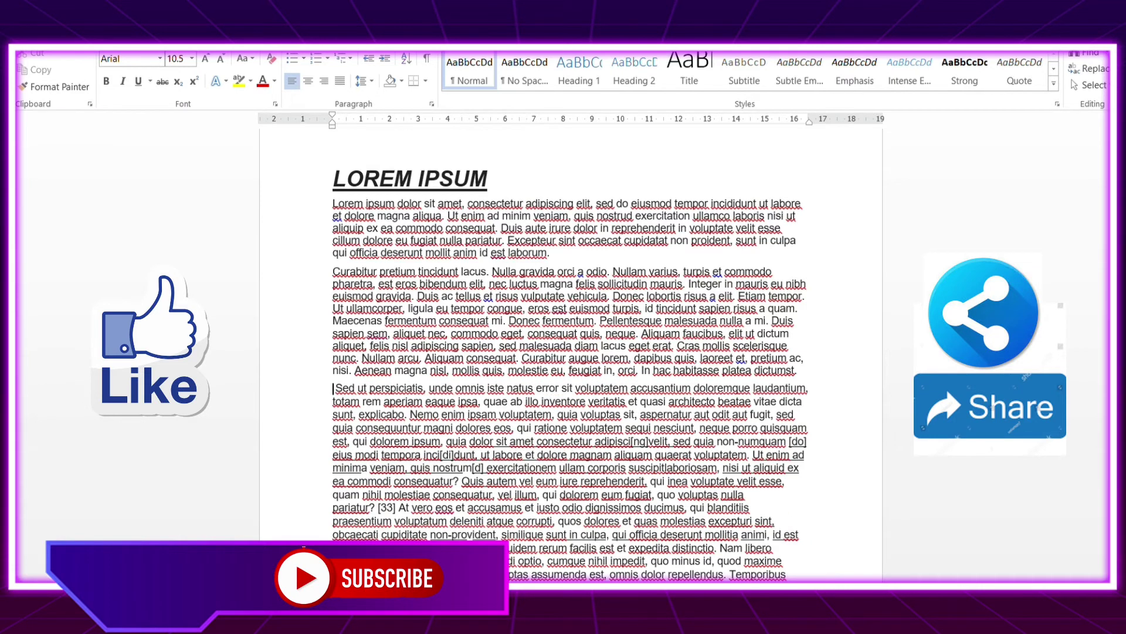
key("Tab")
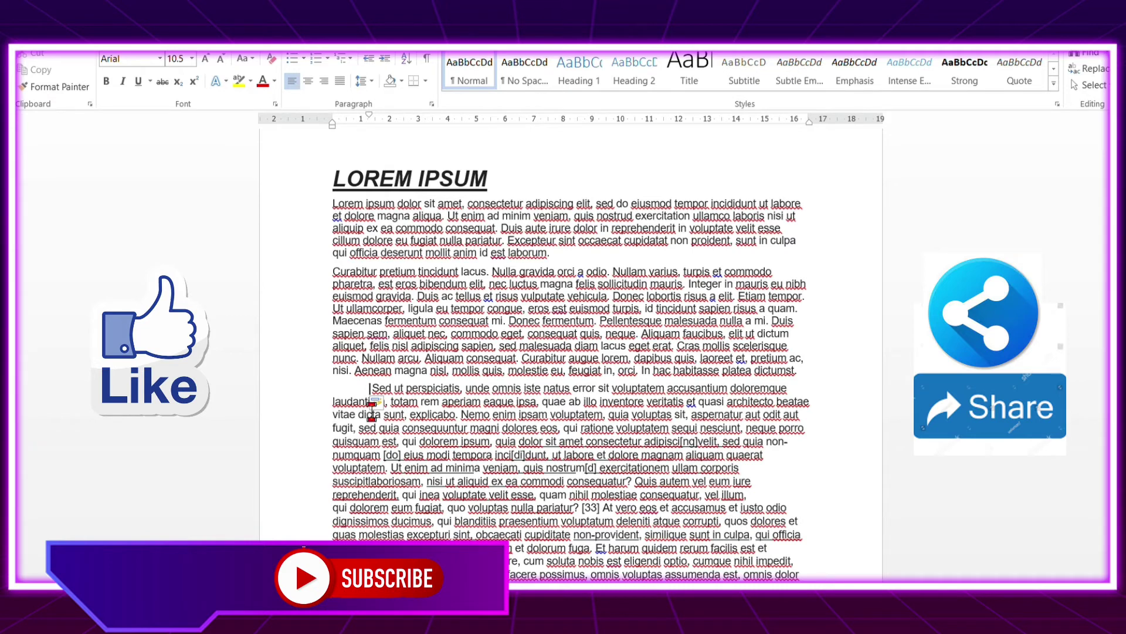
Step: Insert a page break so 'Sed ut perspiciatis' starts on page two
key("Return")
key("Return")
key("Return")
key("Return")
key("Return")
key("Return")
key("Return")
key("Return")
key("Return")
key("Return")
key("Return")
key("Return")
key("Return")
key("Return")
key("Return")
key("Return")
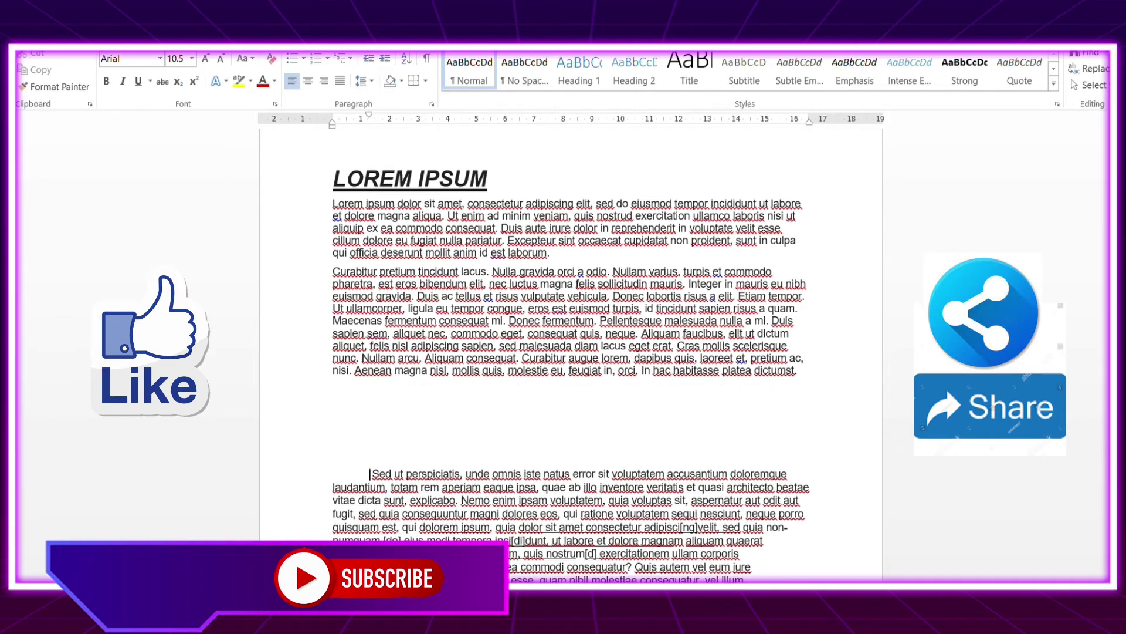
scroll(372, 411, "down", 1)
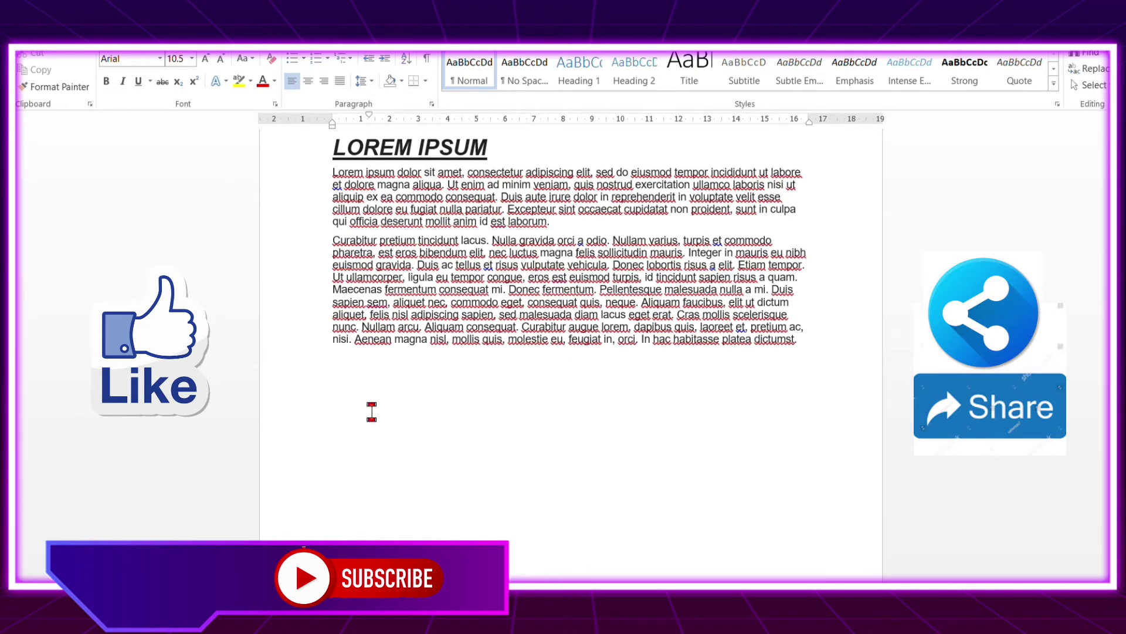
scroll(372, 412, "down", 10)
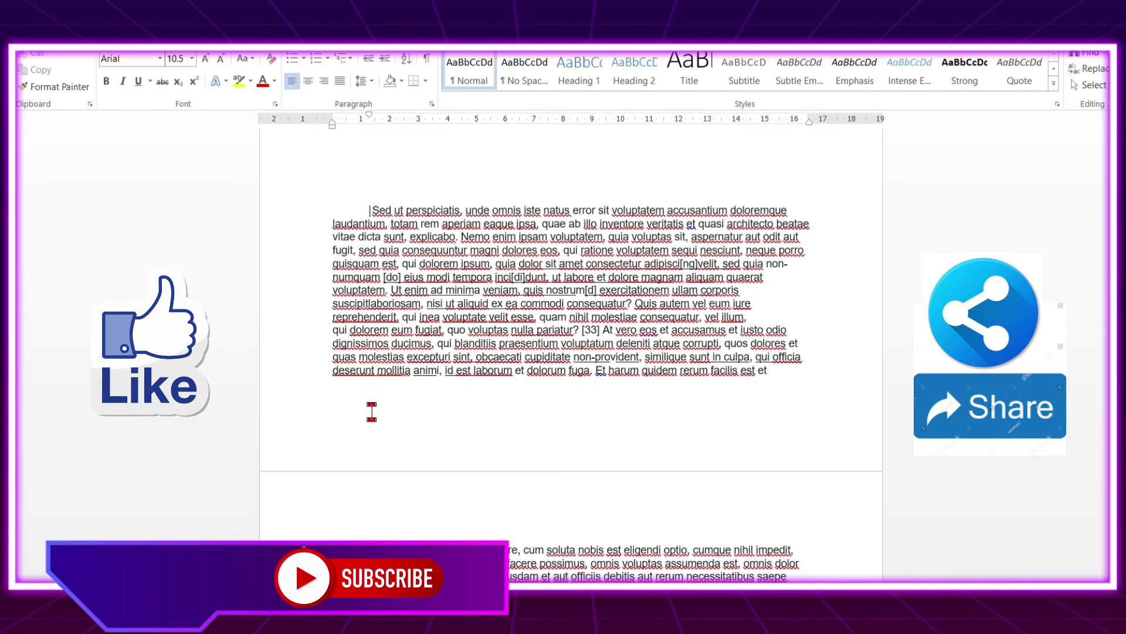
scroll(372, 410, "up", 3)
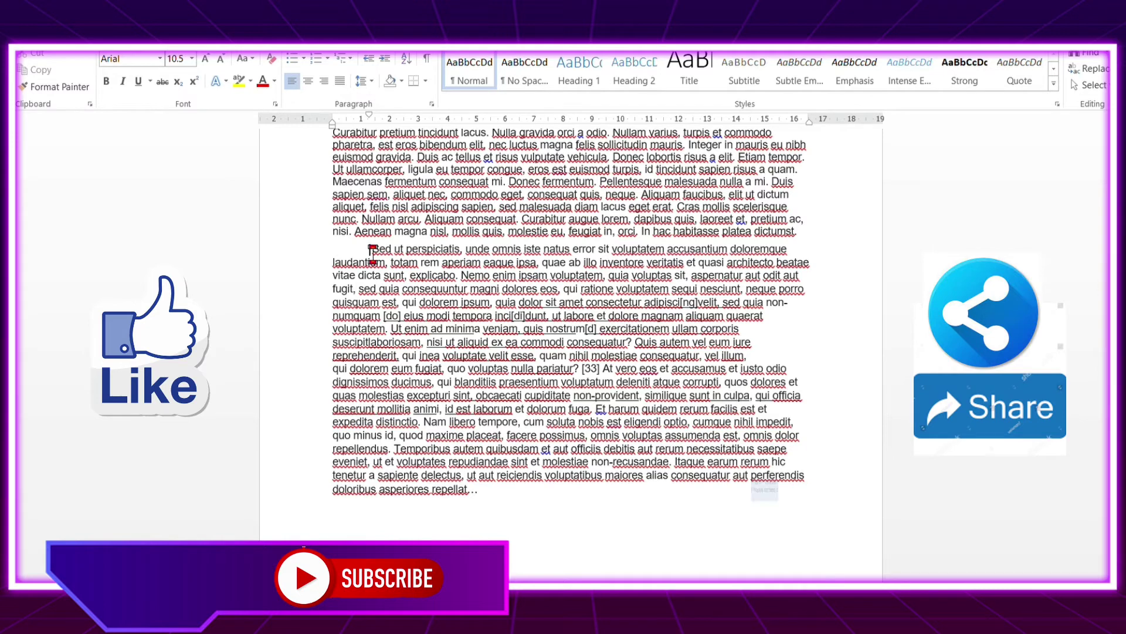
key("ctrl+Return")
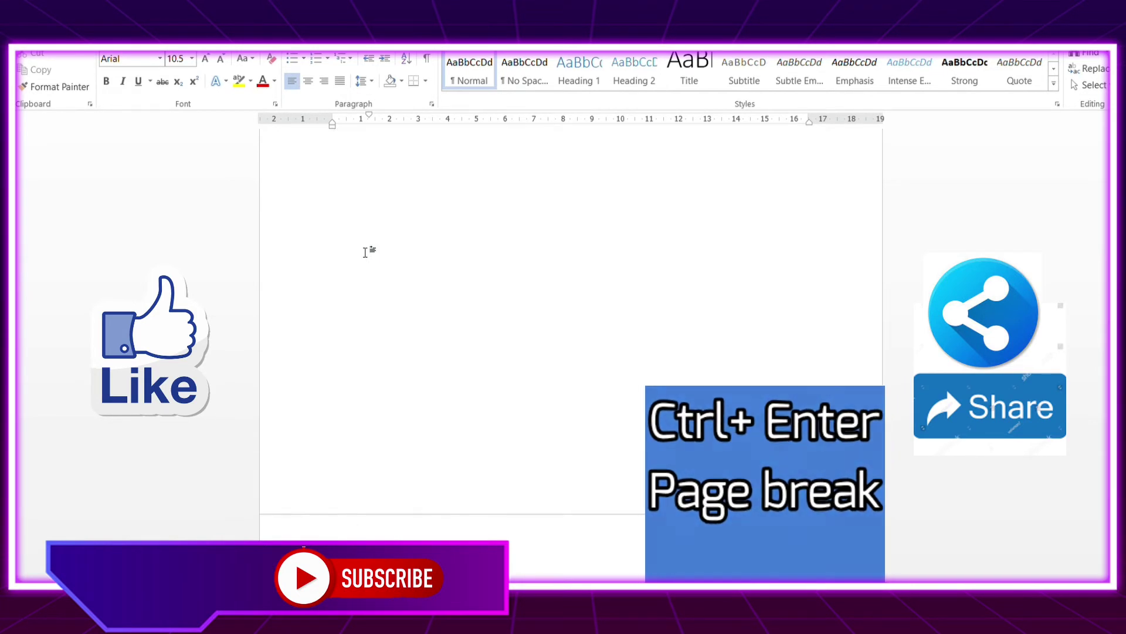
scroll(368, 252, "down", 5)
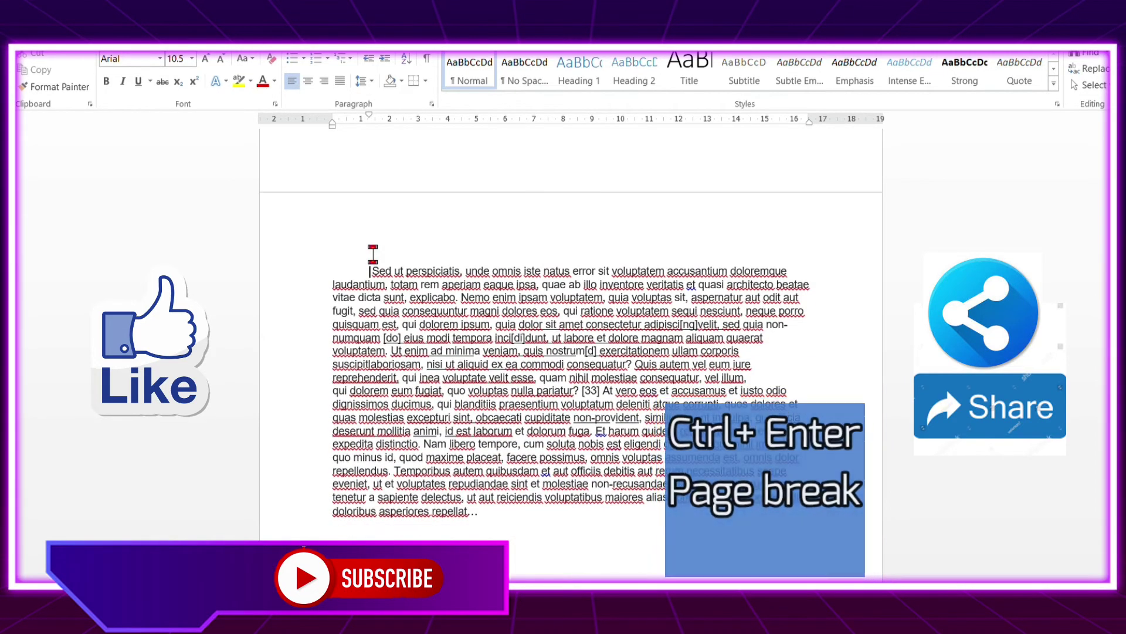
scroll(365, 252, "up", 4)
scroll(365, 252, "up", 10)
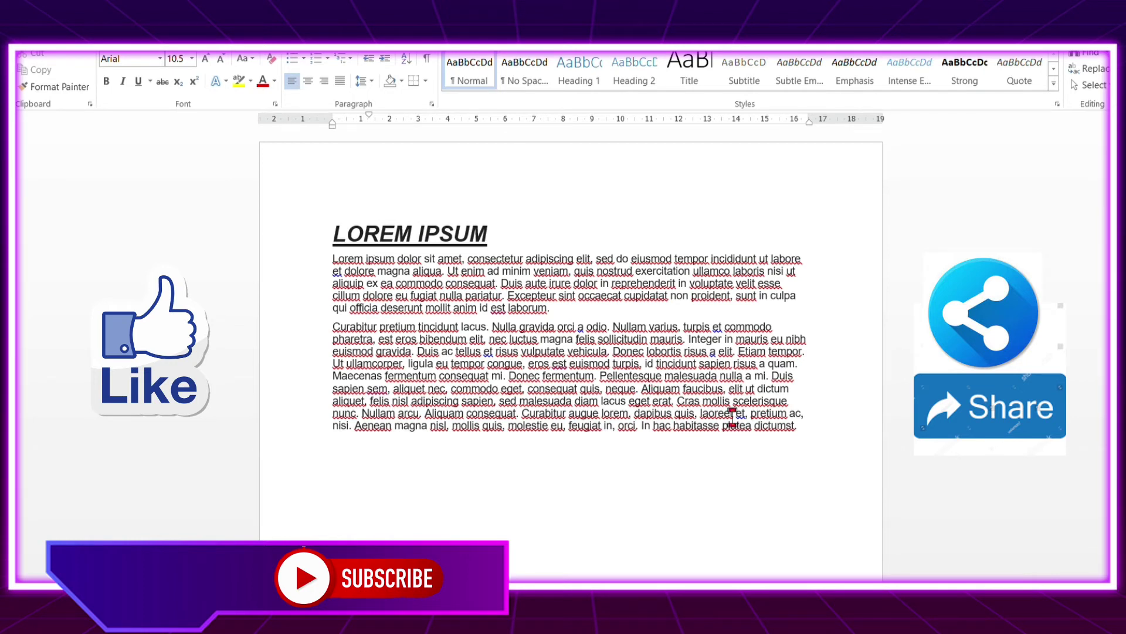
Step: After 'dictumst.', add a new line of LOREM repeated eight times using F4
left_click(801, 427)
key("Return")
type("LOREM")
type("LORE")
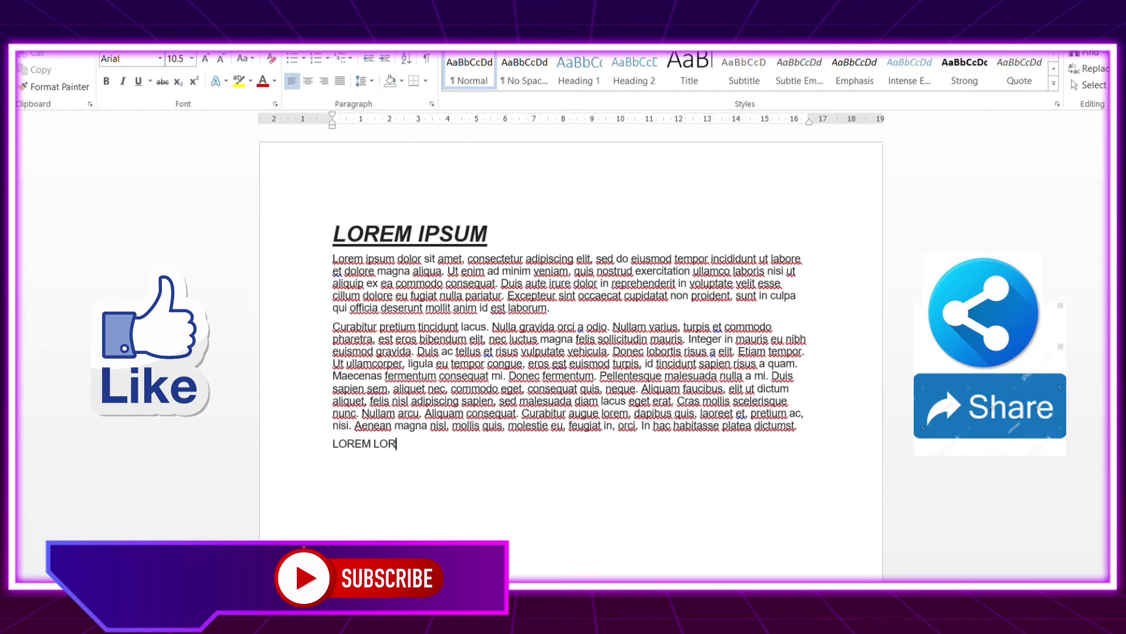
type("M")
key("BackSpace")
key("BackSpace")
key("BackSpace")
key("BackSpace")
key("BackSpace")
key("BackSpace")
key("F4")
key("F4")
key("F4")
key("F4")
key("F4")
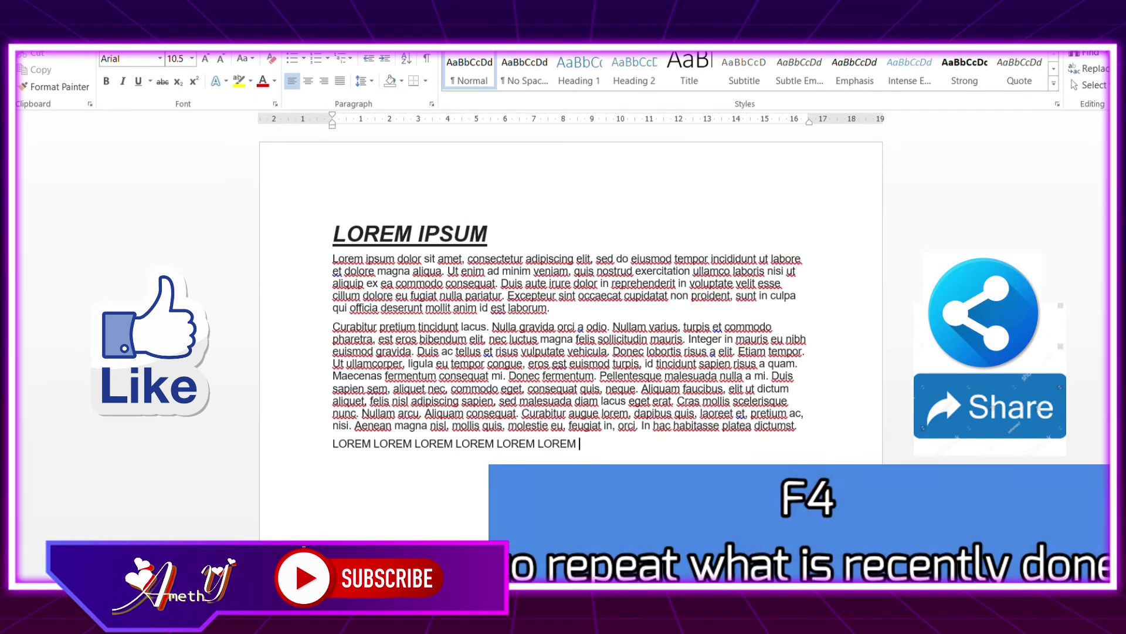
key("F4")
key("F4")
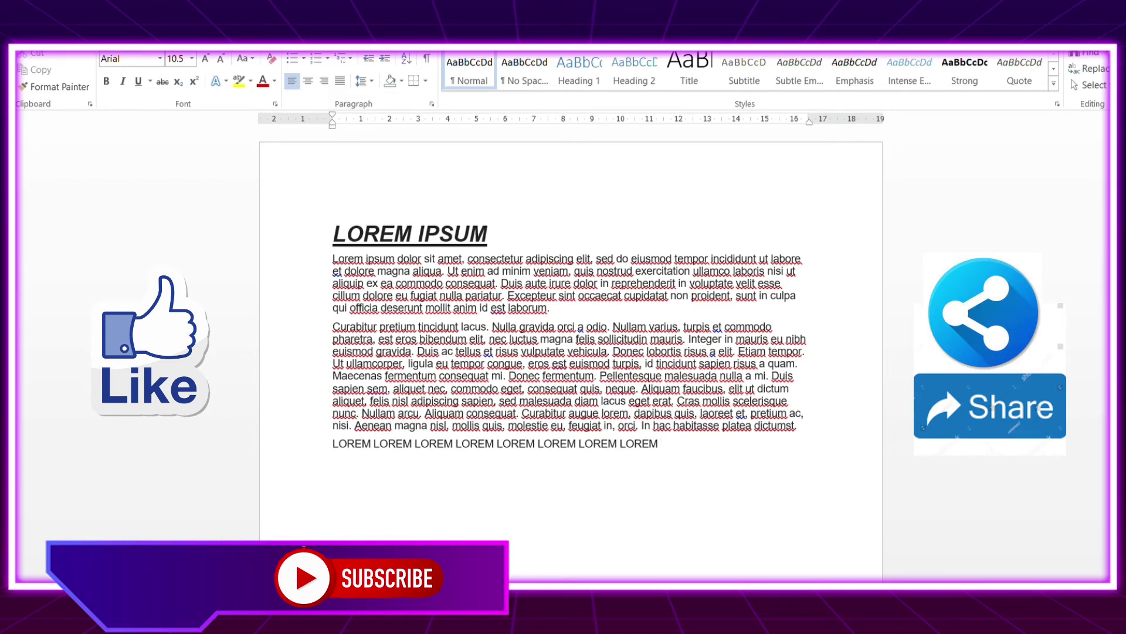
scroll(571, 293, "down", 8)
key("ctrl+v")
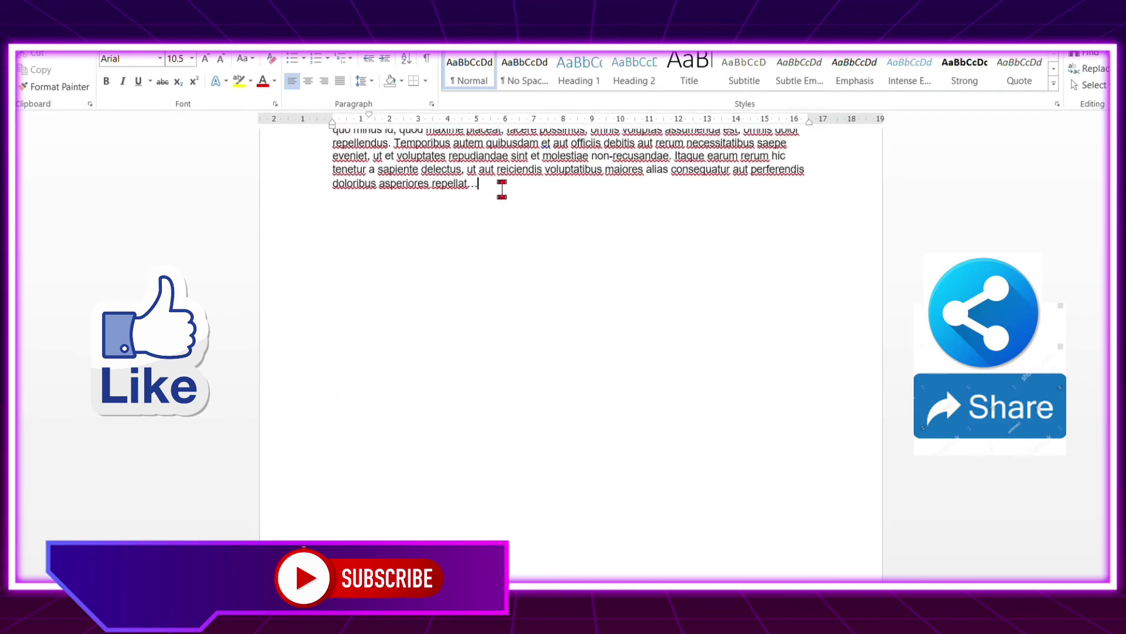
key("ctrl+z")
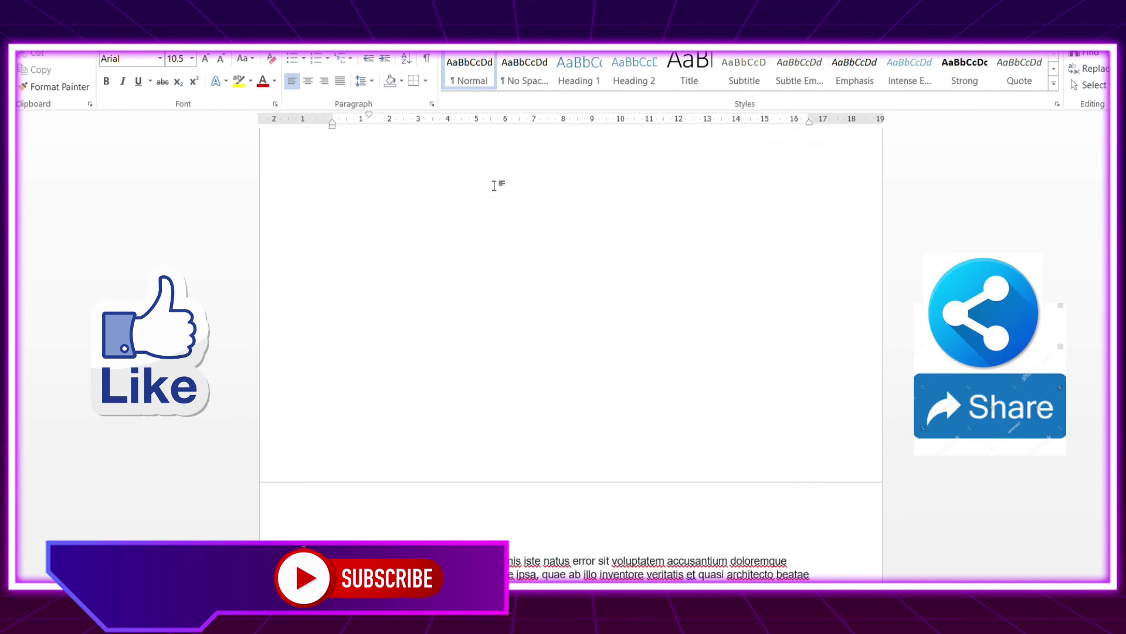
scroll(501, 189, "down", 5)
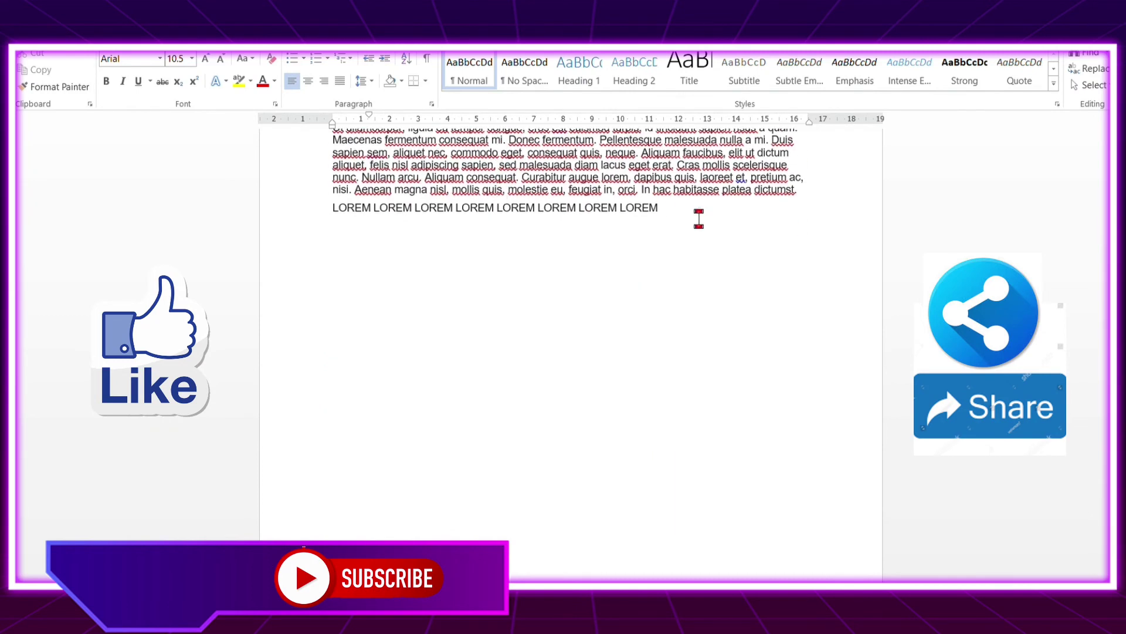
left_click(671, 214)
key("ctrl+v")
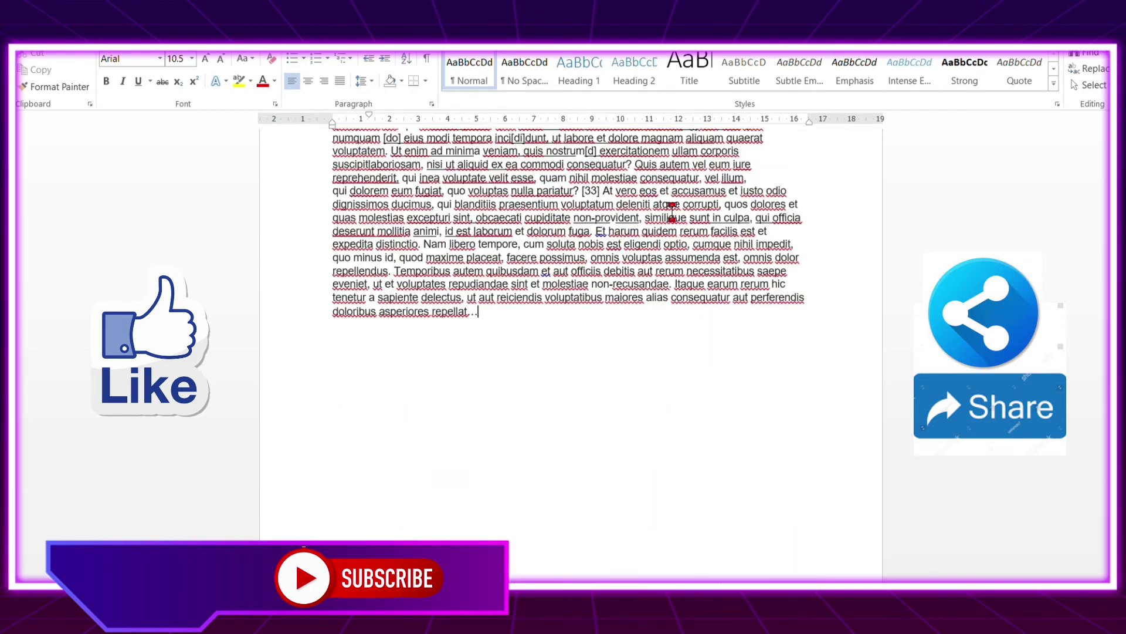
key("ctrl+z")
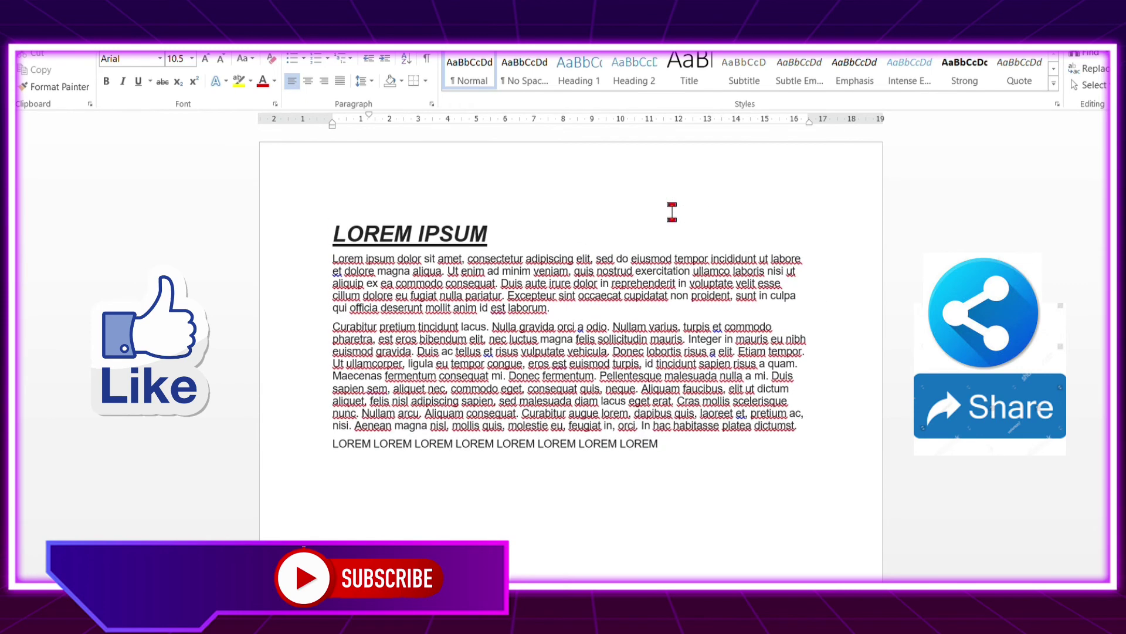
scroll(671, 212, "down", 3)
scroll(672, 212, "down", 3)
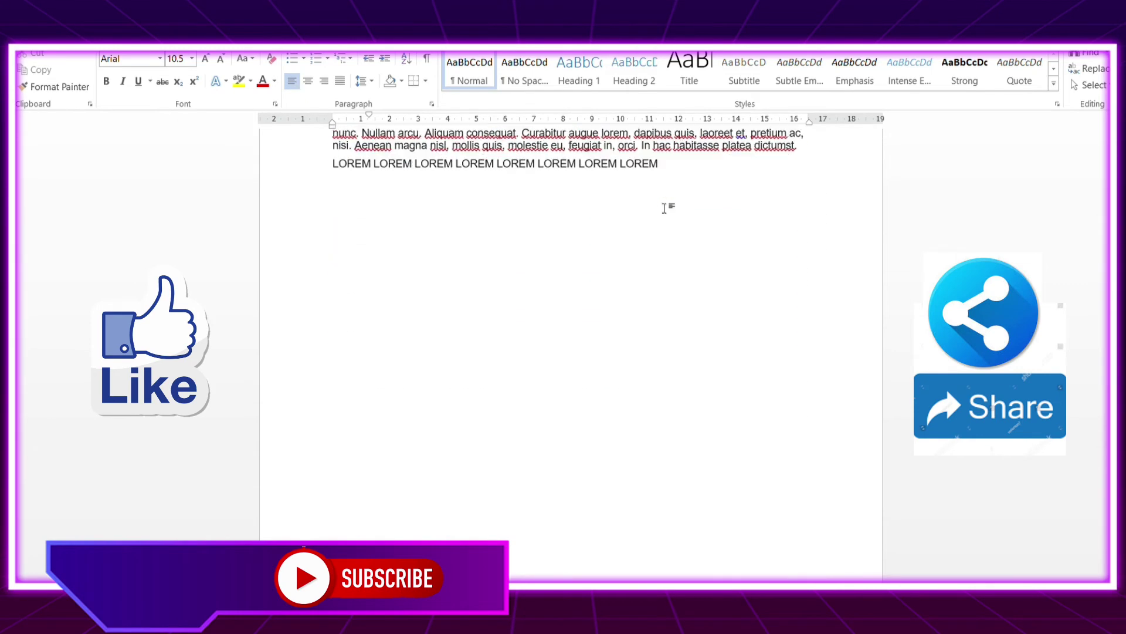
scroll(667, 208, "up", 2)
scroll(667, 209, "down", 2)
scroll(665, 209, "down", 3)
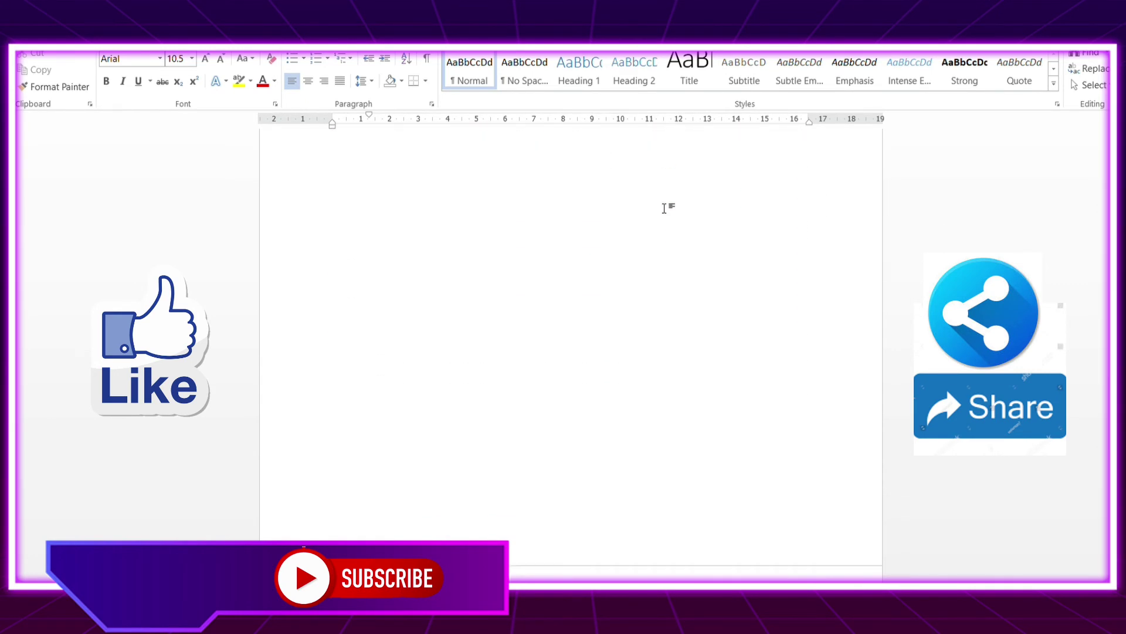
key("ctrl+v")
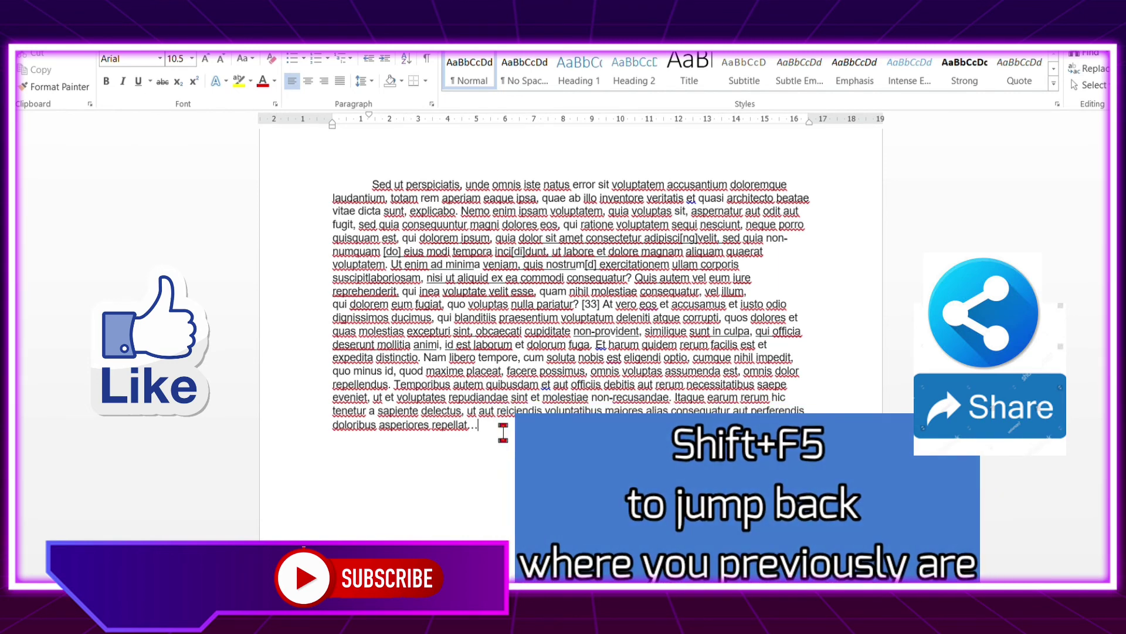
key("shift+F5")
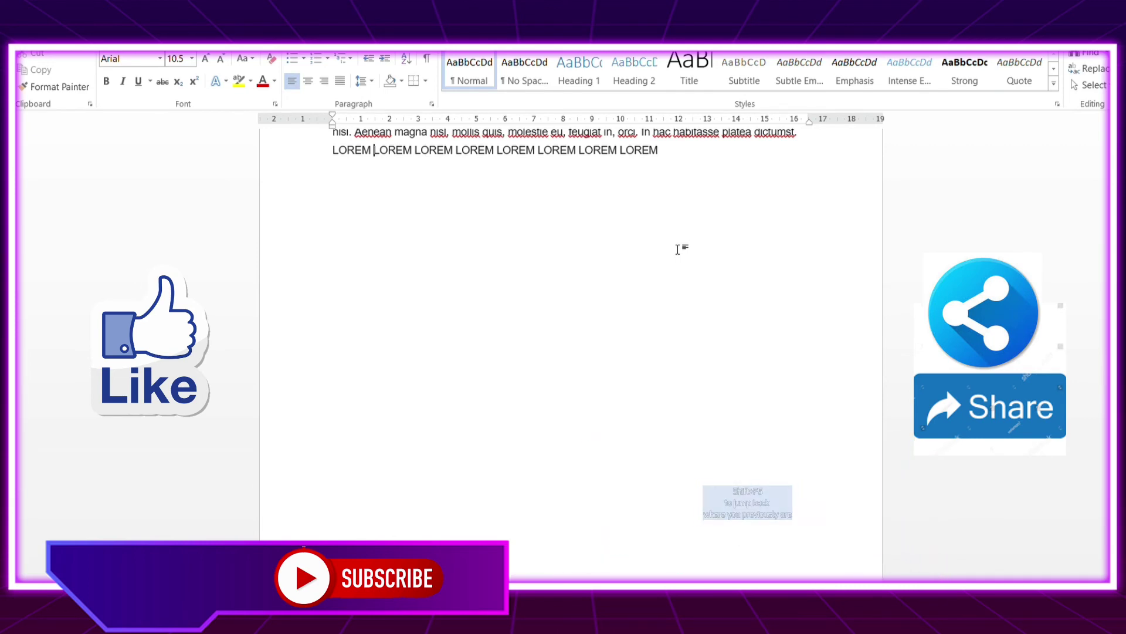
key("shift+F5")
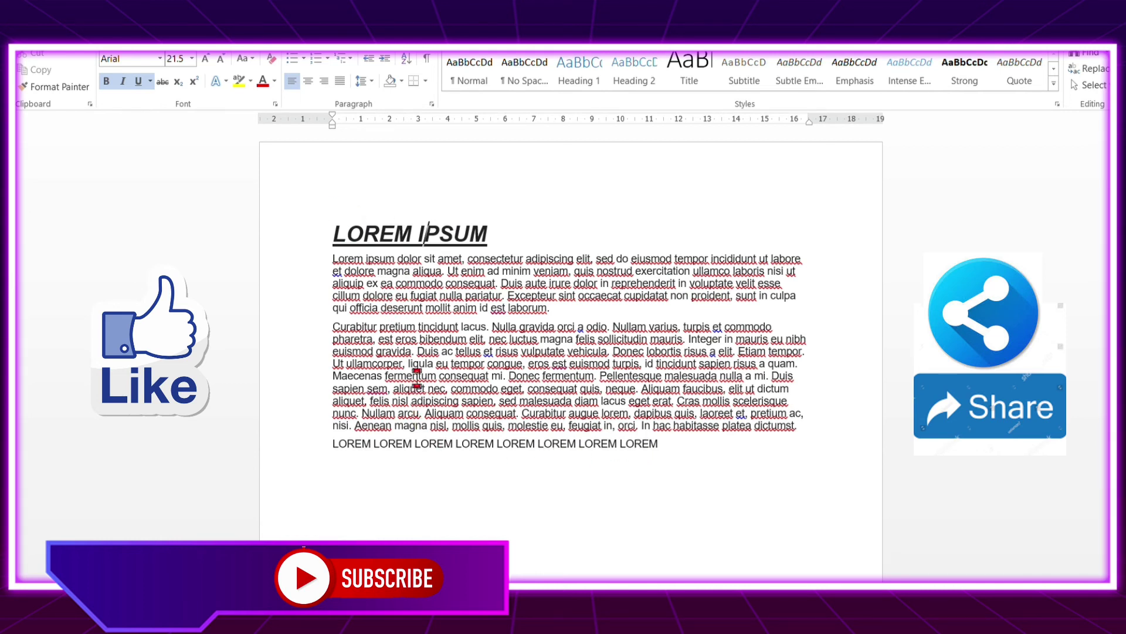
Step: Copy the heading's formatting onto the repeated LOREM line with Ctrl+Shift+V
triple_click(403, 237)
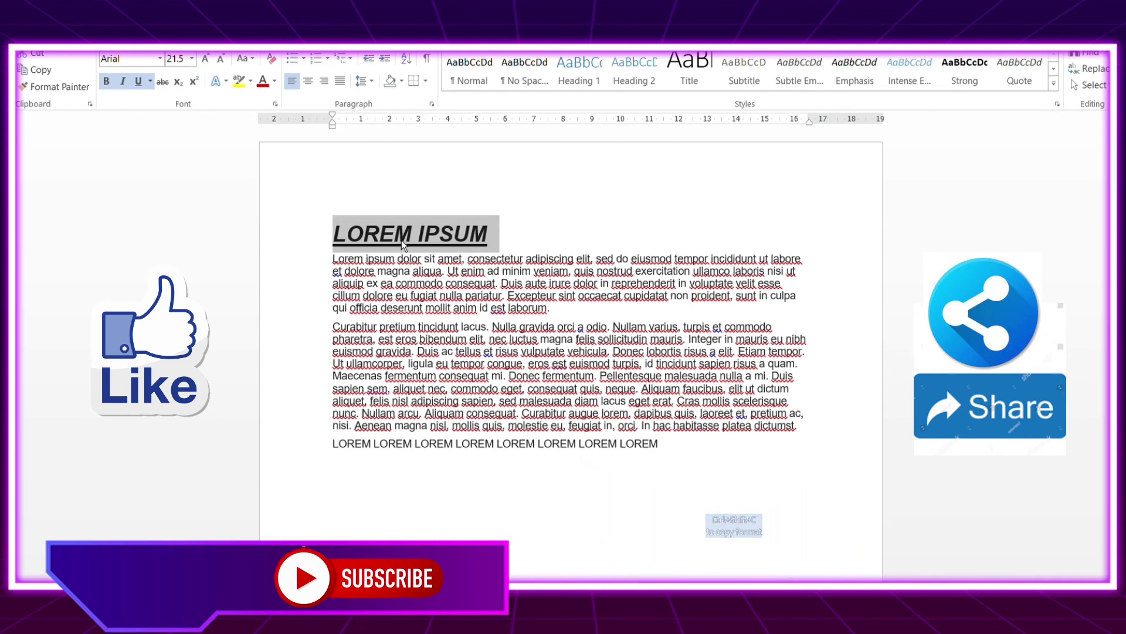
triple_click(454, 450)
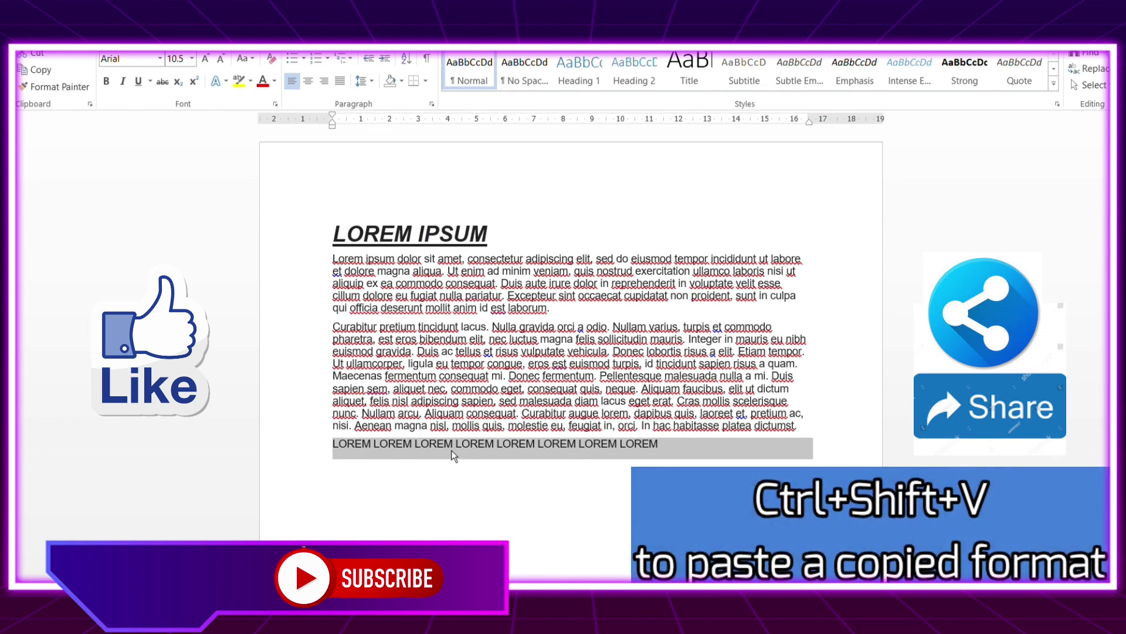
key("ctrl+shift+v")
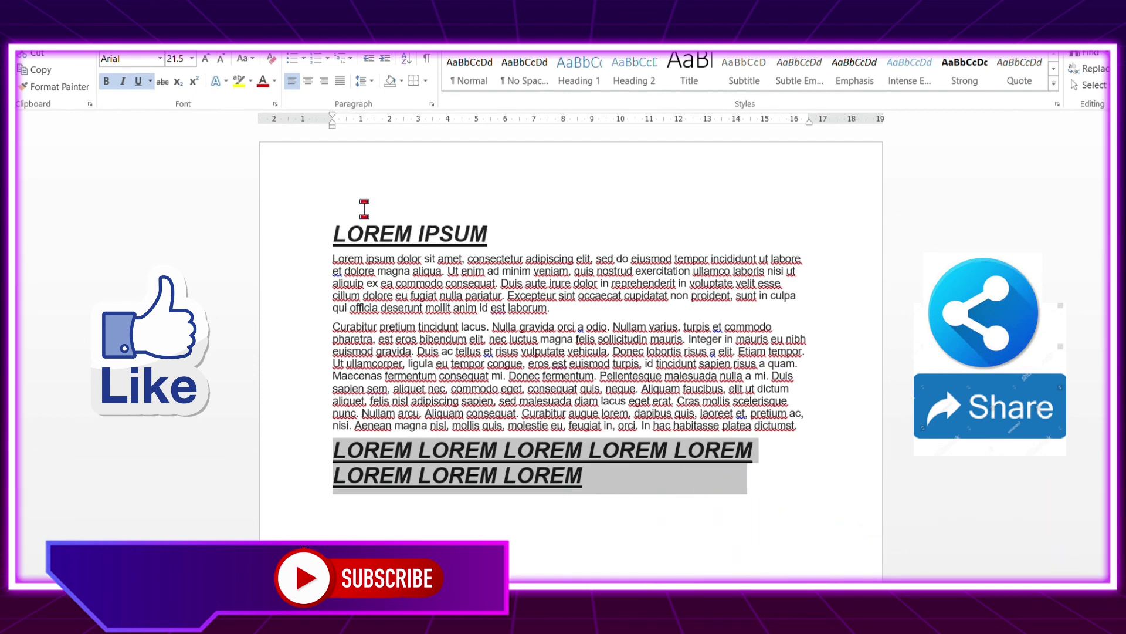
scroll(478, 415, "down", 2)
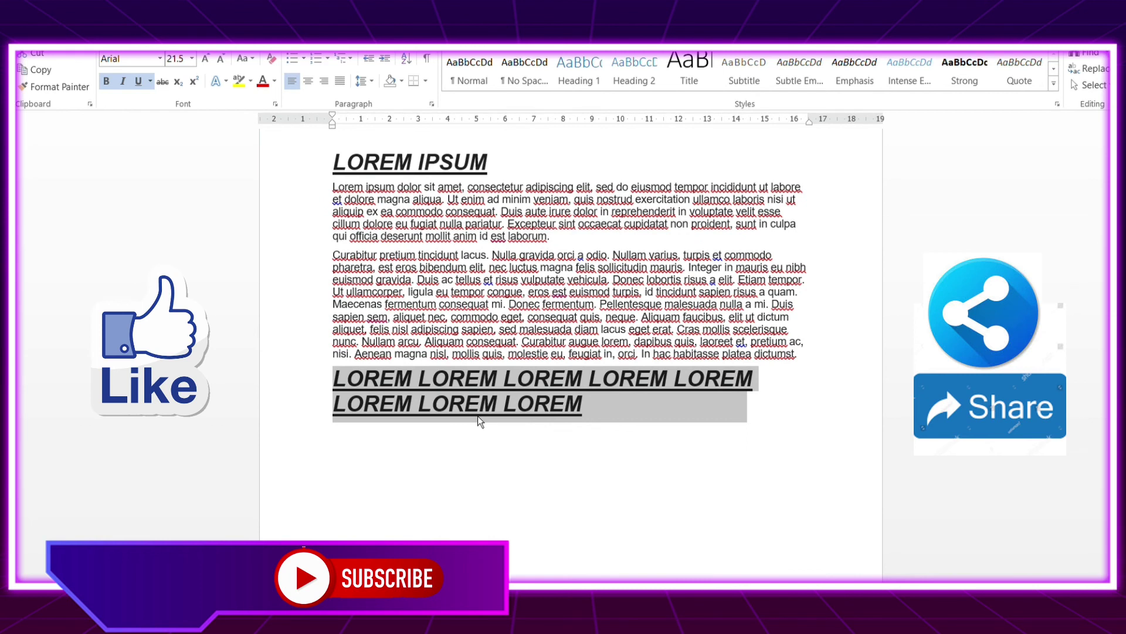